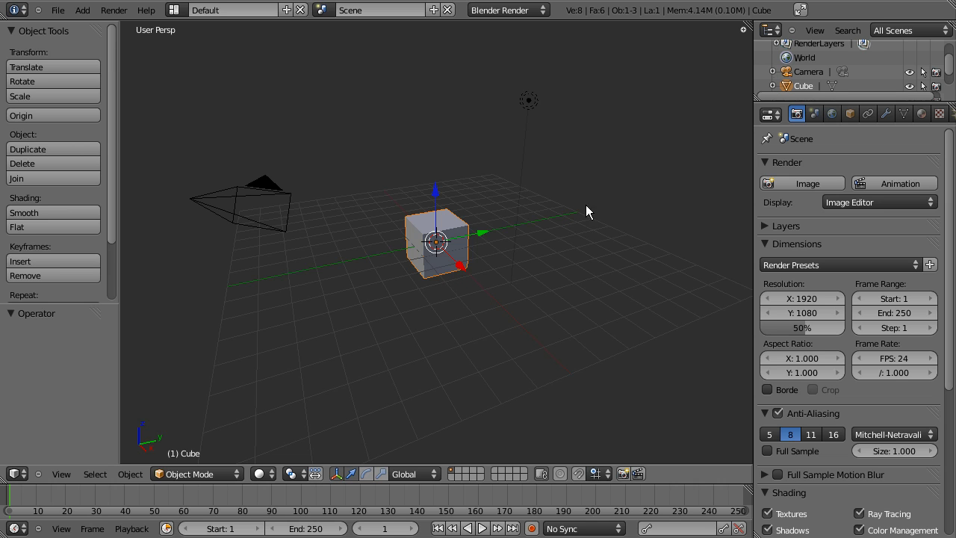
Set the cube's diffuse material colour to dark green (R 0.000, G 0.124, B 0.018).
click(921, 114)
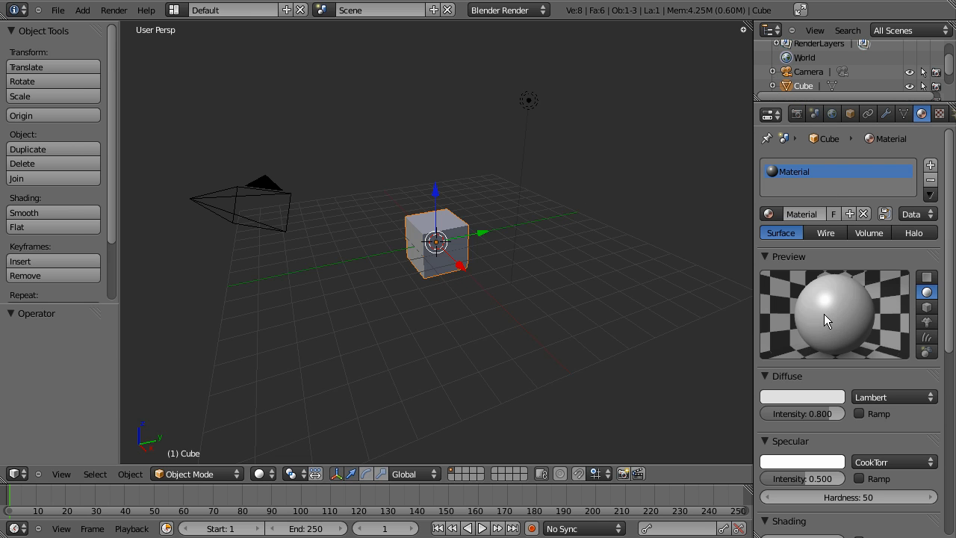
click(819, 397)
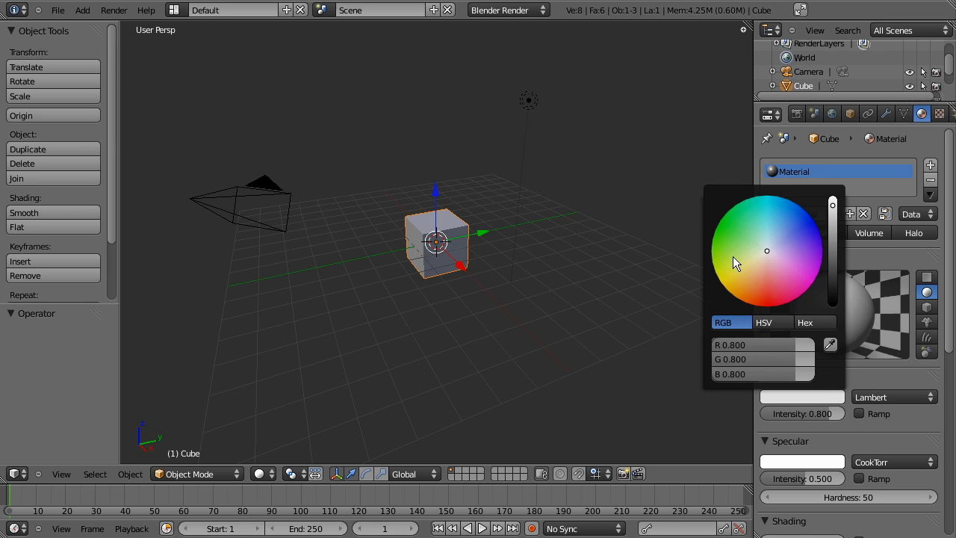
drag(732, 257, 723, 216)
click(833, 265)
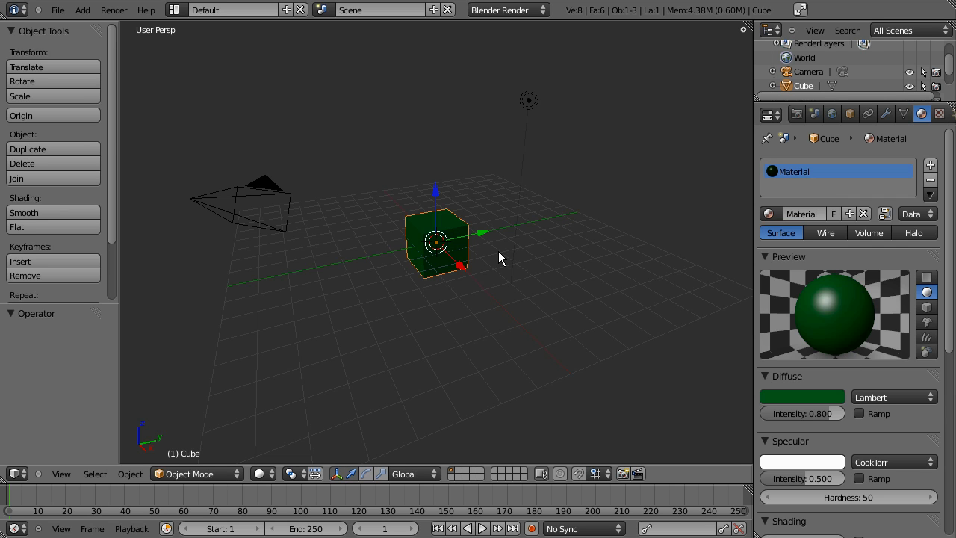
Add a UV sphere and switch the viewport to wireframe display.
key(shift+a)
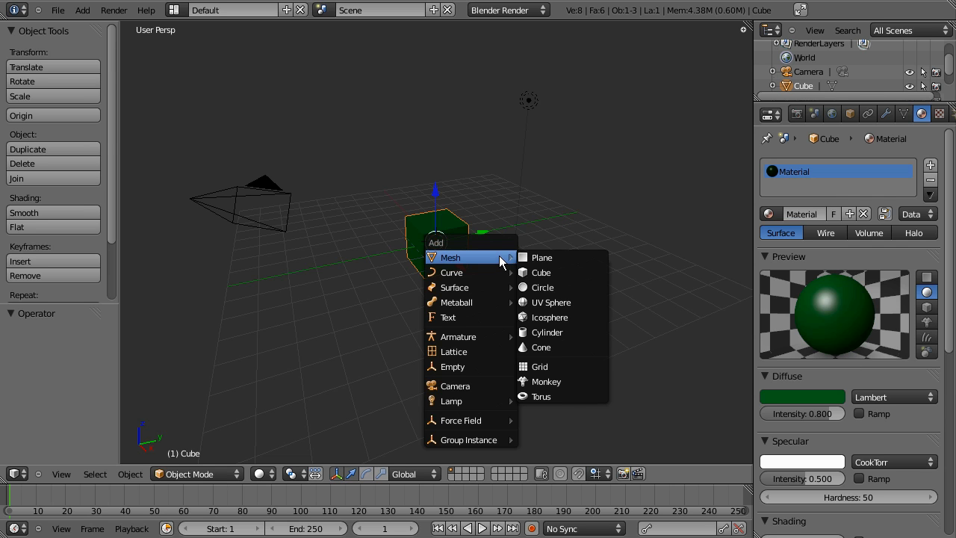
click(553, 299)
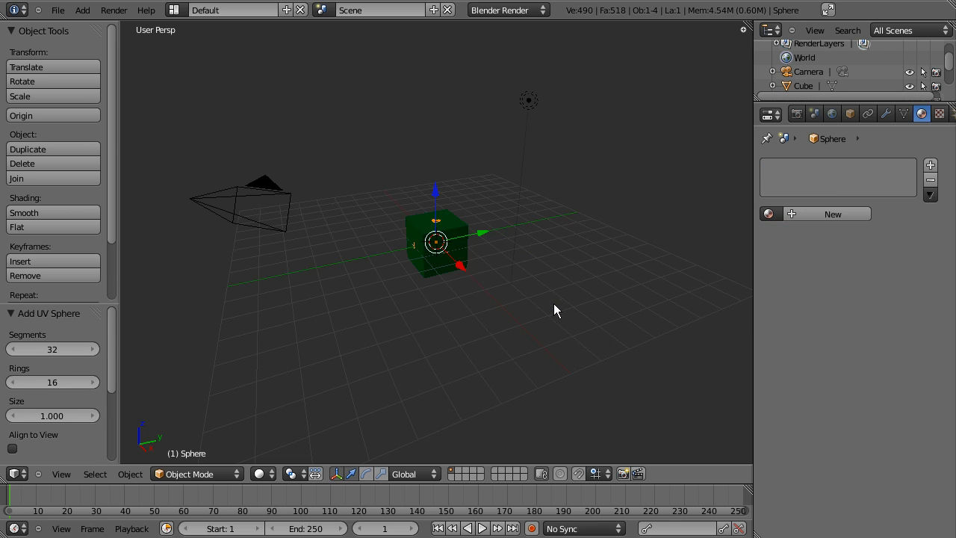
key(z)
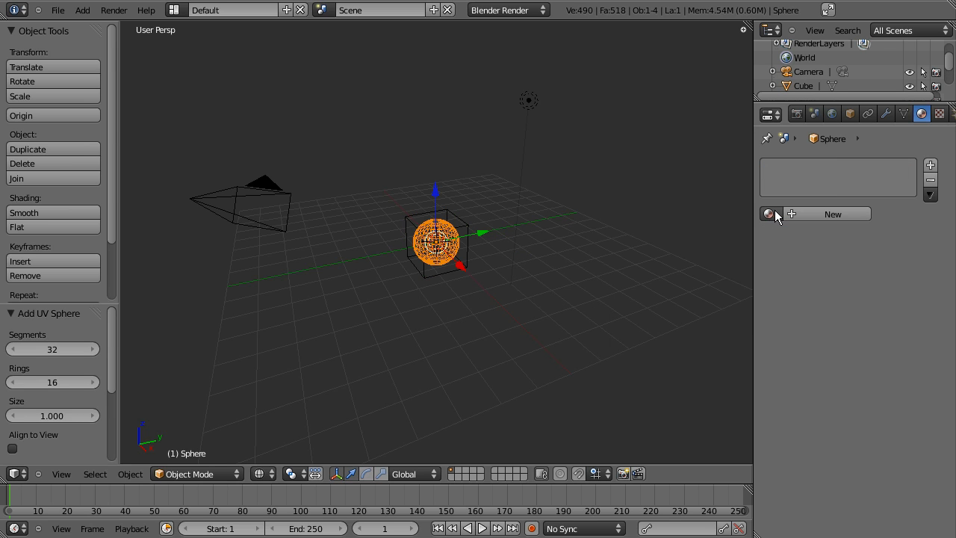
Give the sphere a new near-white material (Material.001) and smooth shading.
click(802, 213)
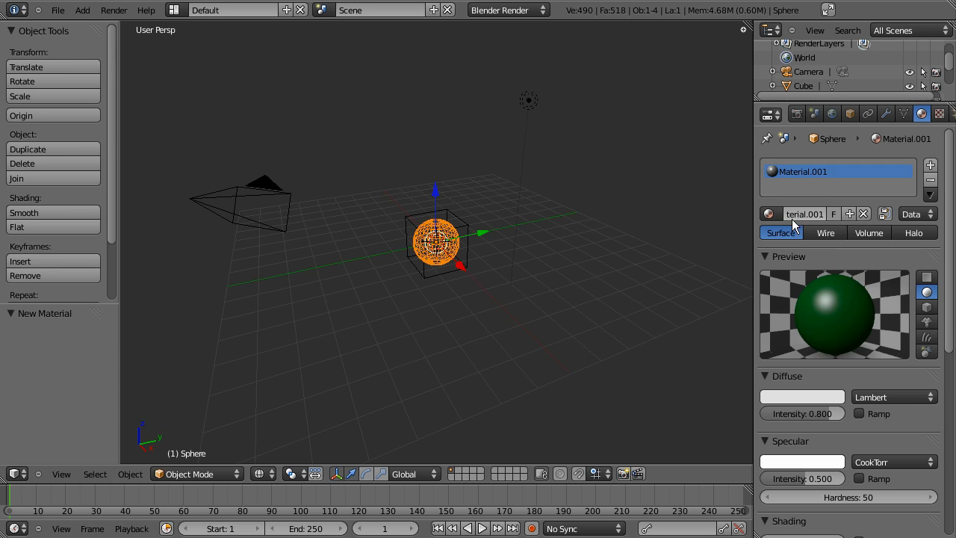
click(813, 395)
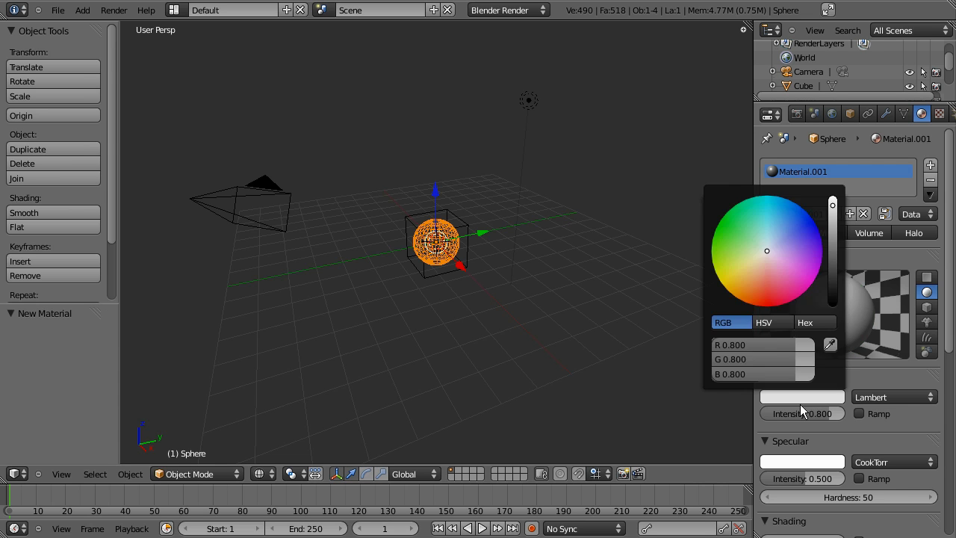
click(786, 392)
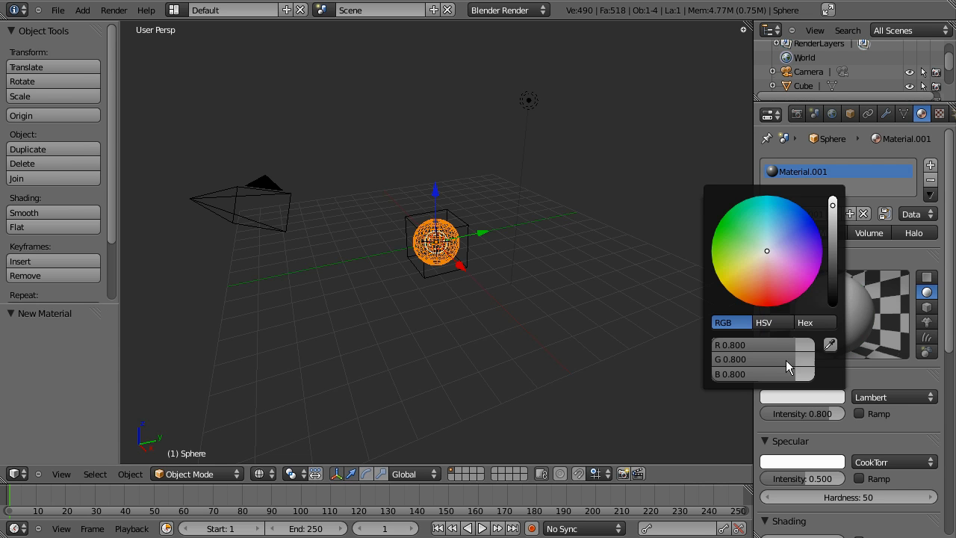
click(833, 205)
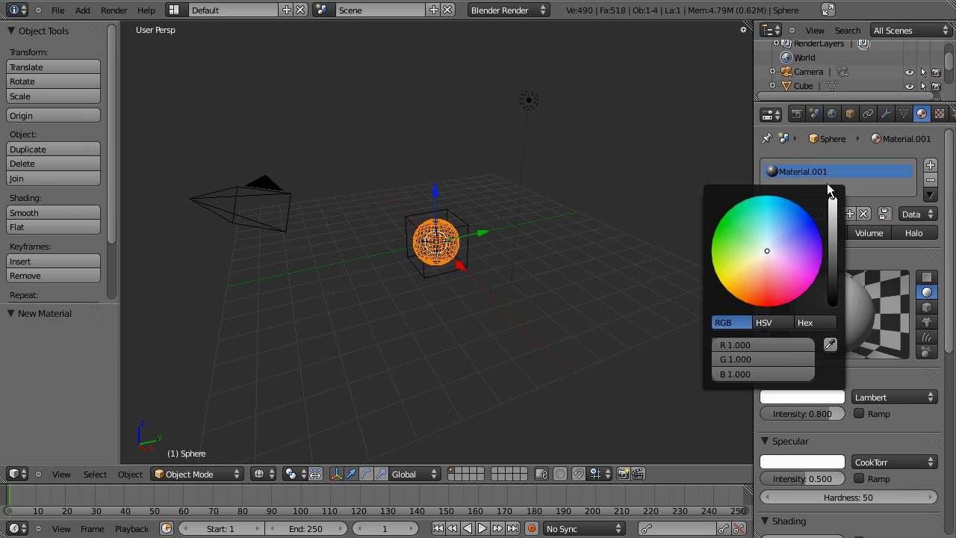
click(807, 245)
mouse_move(786, 247)
mouse_down()
mouse_move(774, 251)
mouse_move(798, 240)
mouse_move(767, 249)
mouse_up()
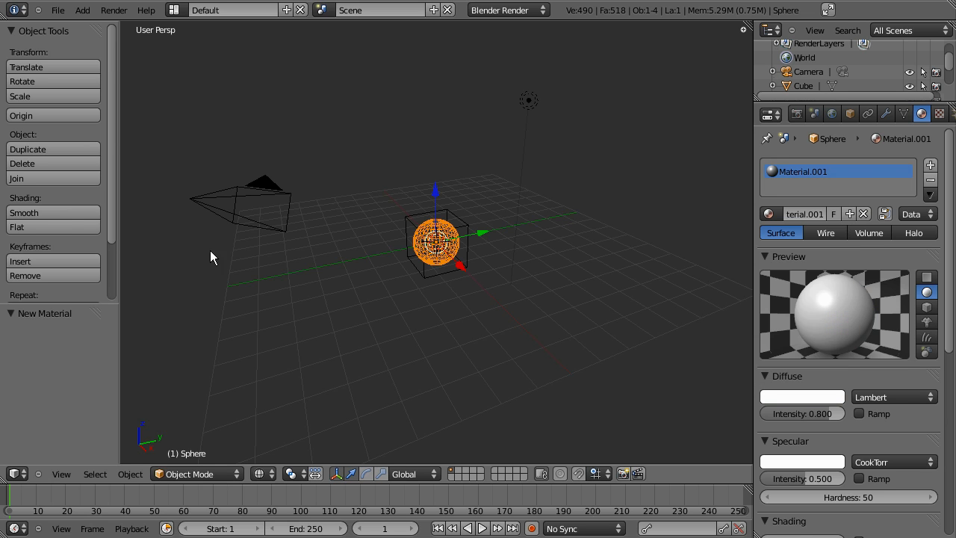
click(64, 212)
Move the sphere to layer 2 and put the camera and lamp on layers 1 and 2.
key(m)
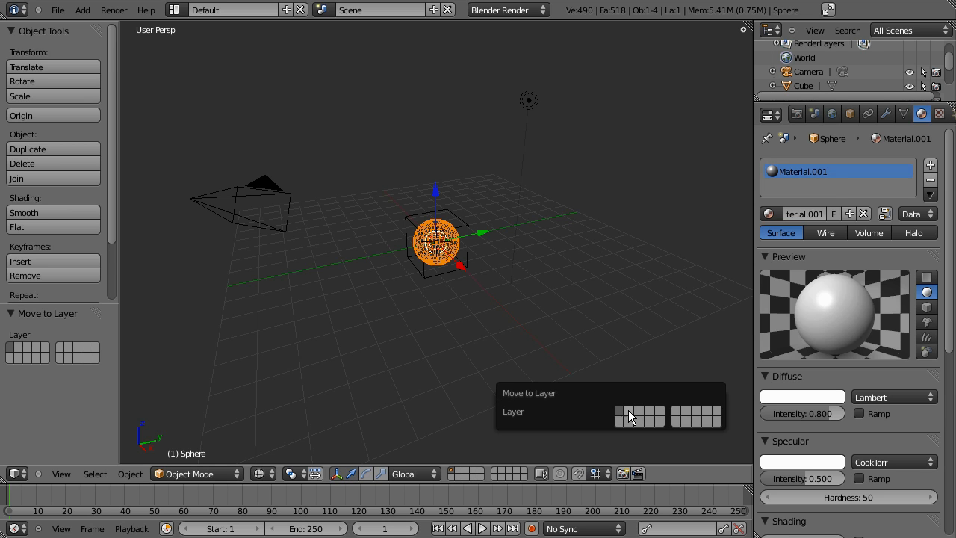
click(629, 410)
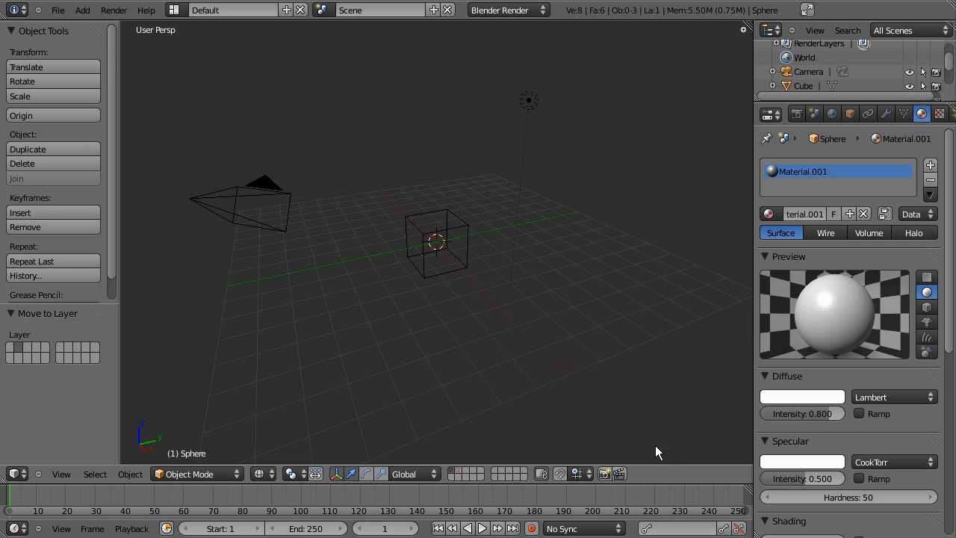
right_click(261, 203)
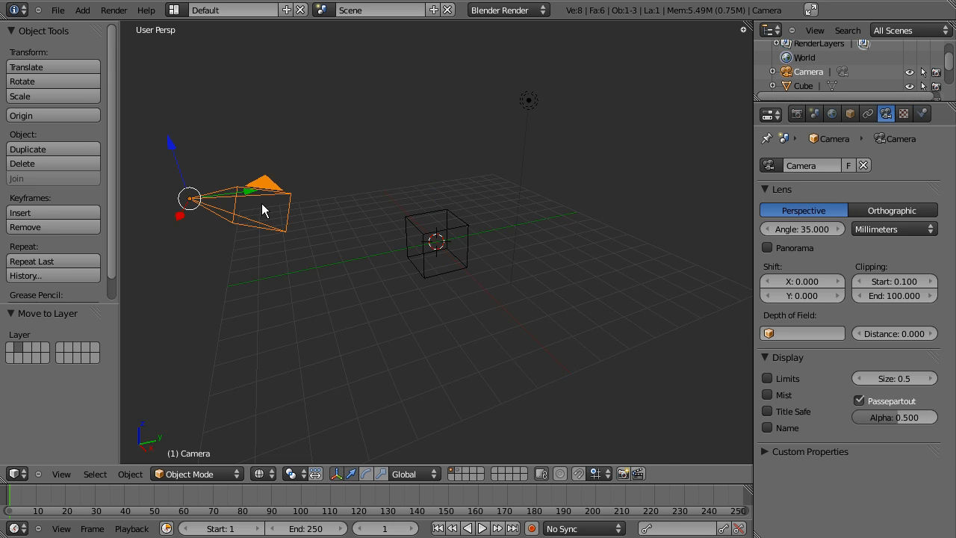
right_click(528, 100)
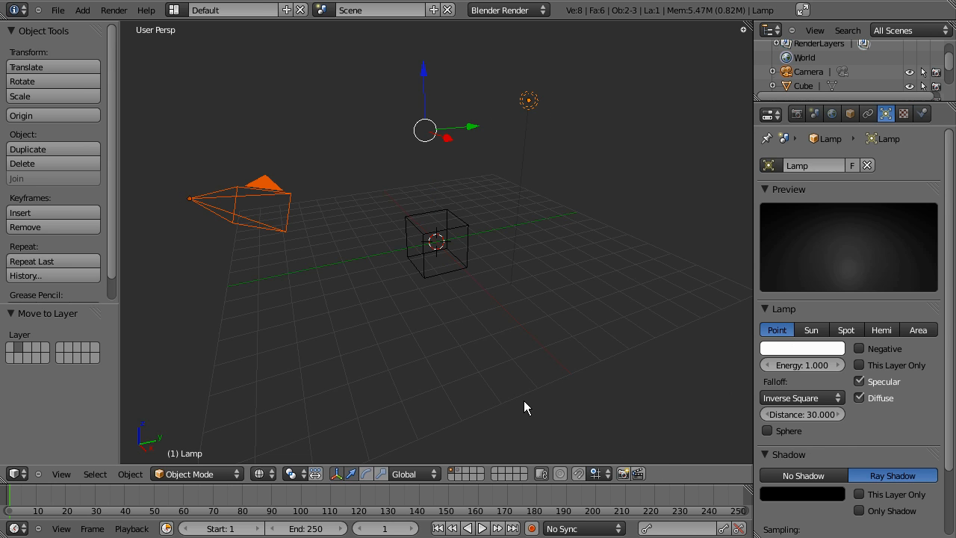
key(m)
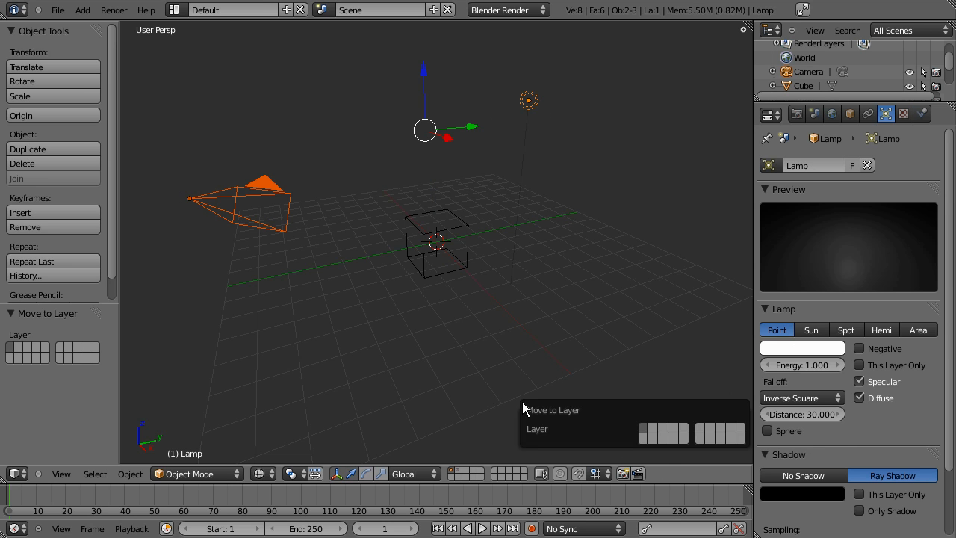
click(653, 433)
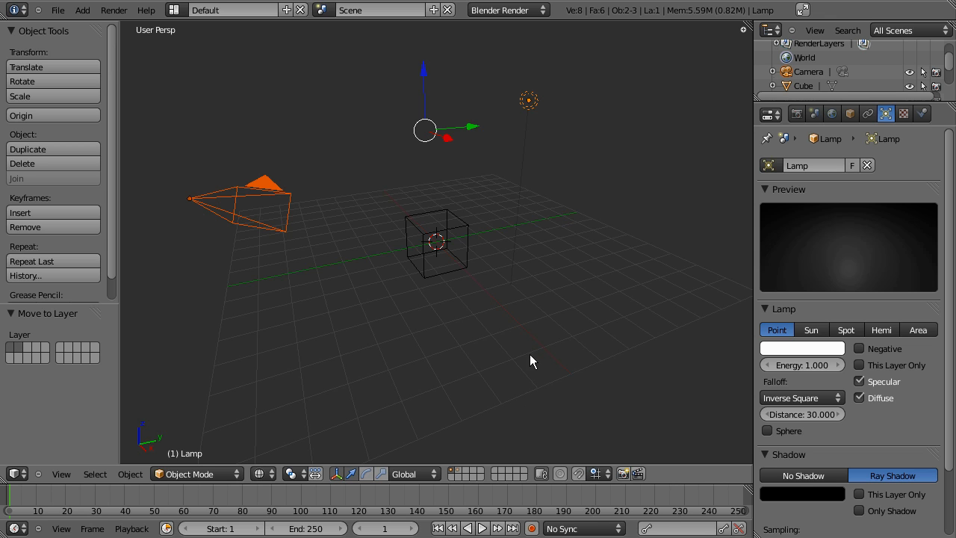
Check layer 2 and layer 1 in turn, toggling between wireframe and solid display.
click(460, 475)
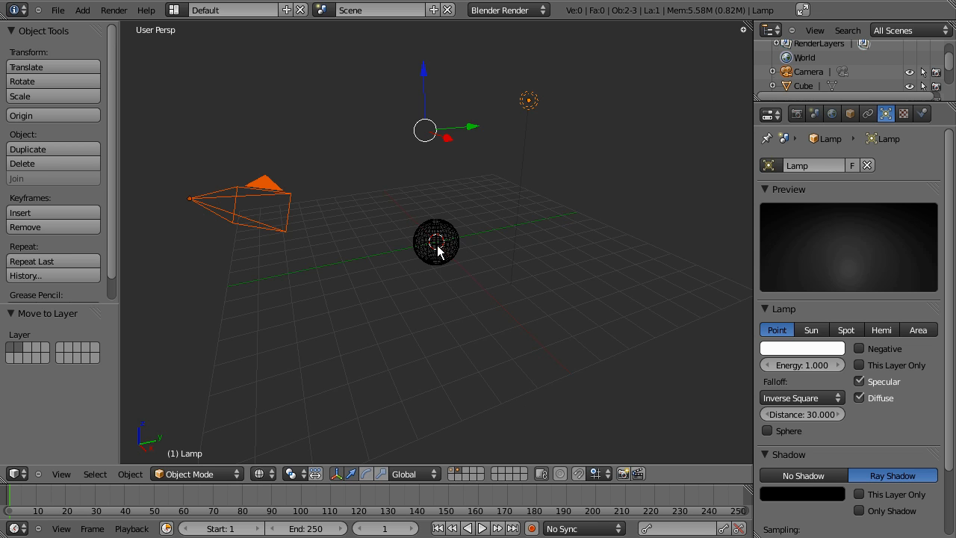
key(z)
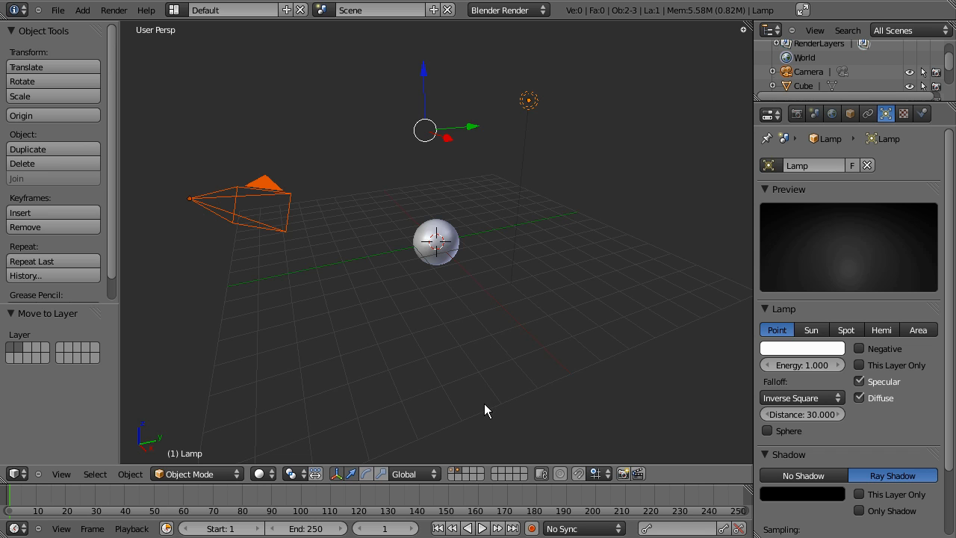
click(457, 471)
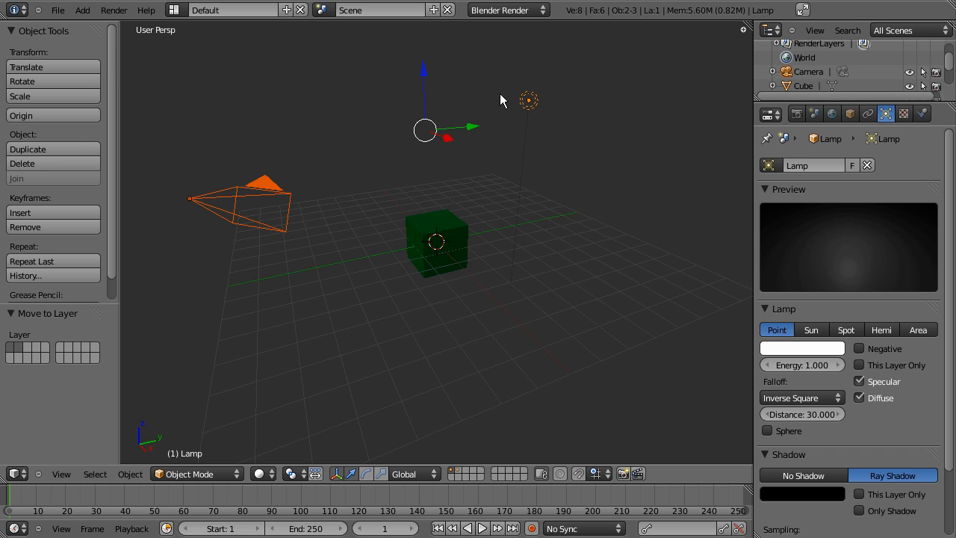
key(z)
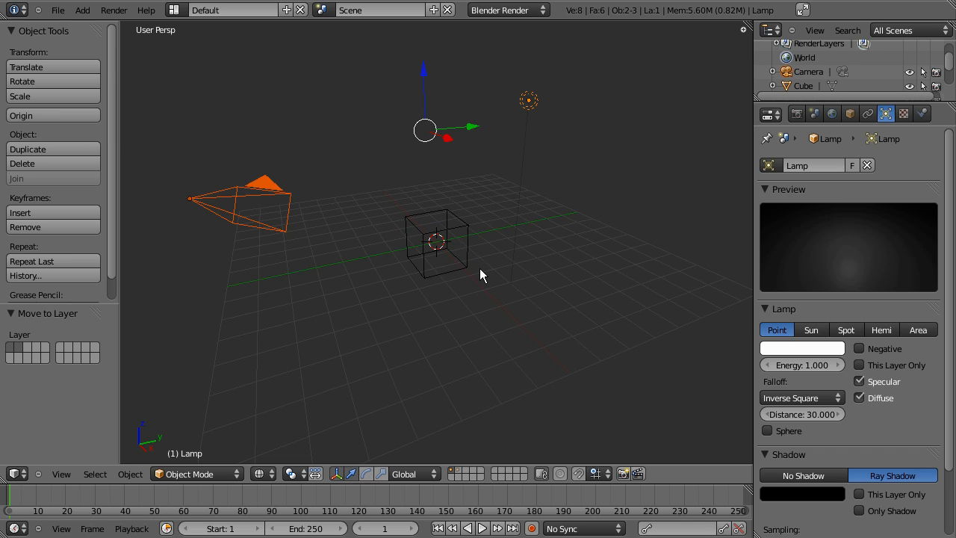
key(z)
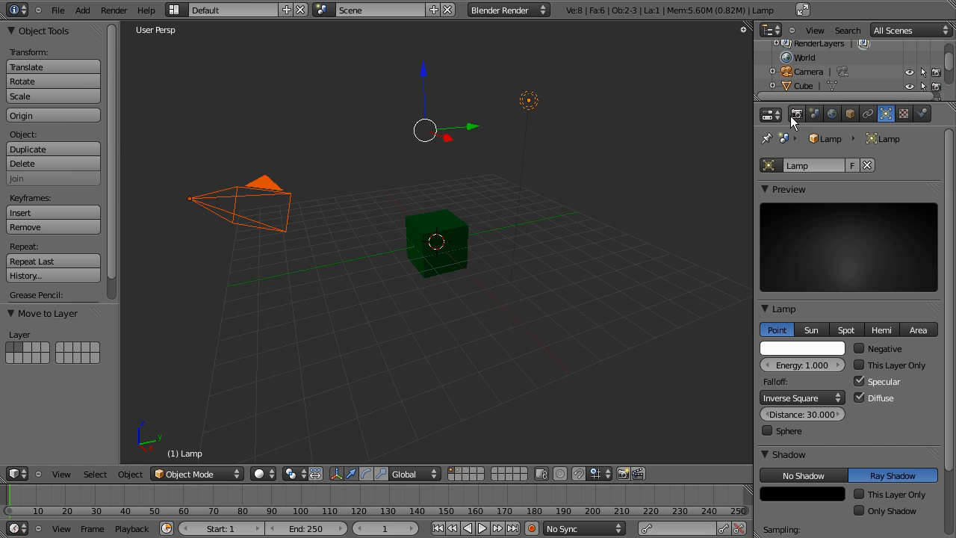
With layers 1 and 2 visible, rename RenderLayer to 'Box' and have it render only layer 1.
shift+click(459, 469)
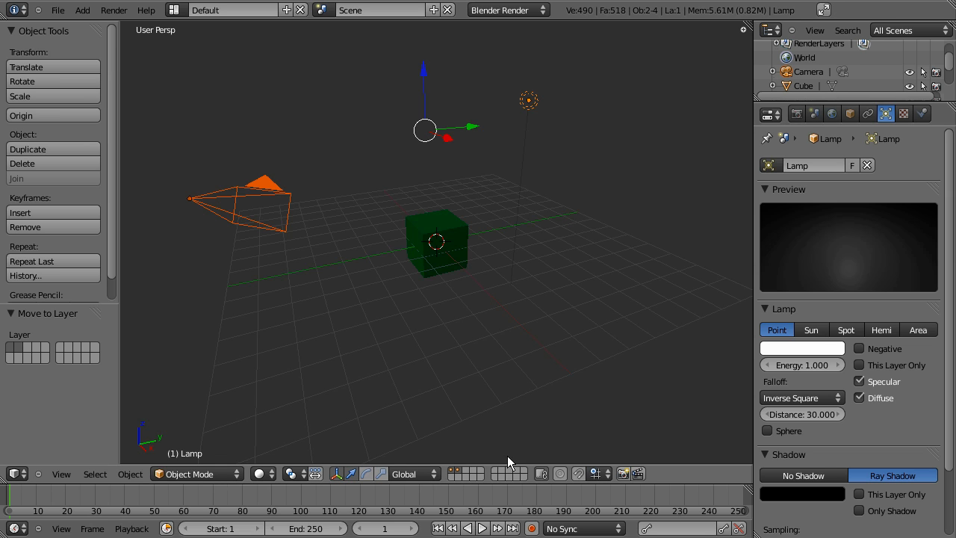
click(797, 113)
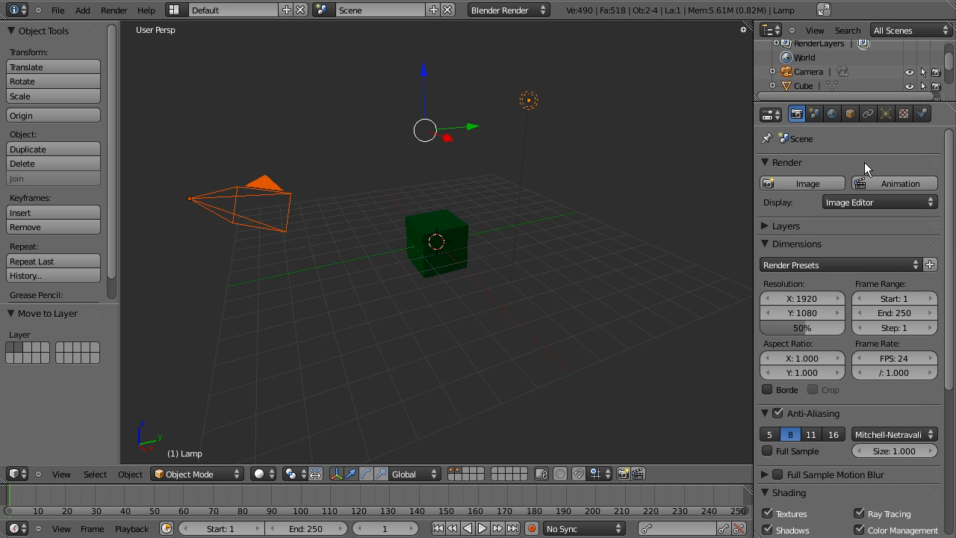
click(781, 225)
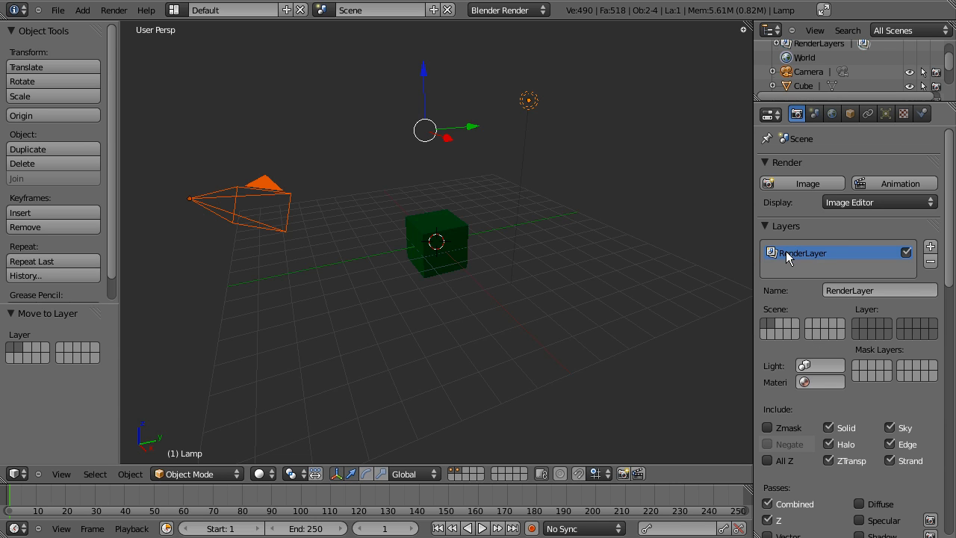
click(851, 290)
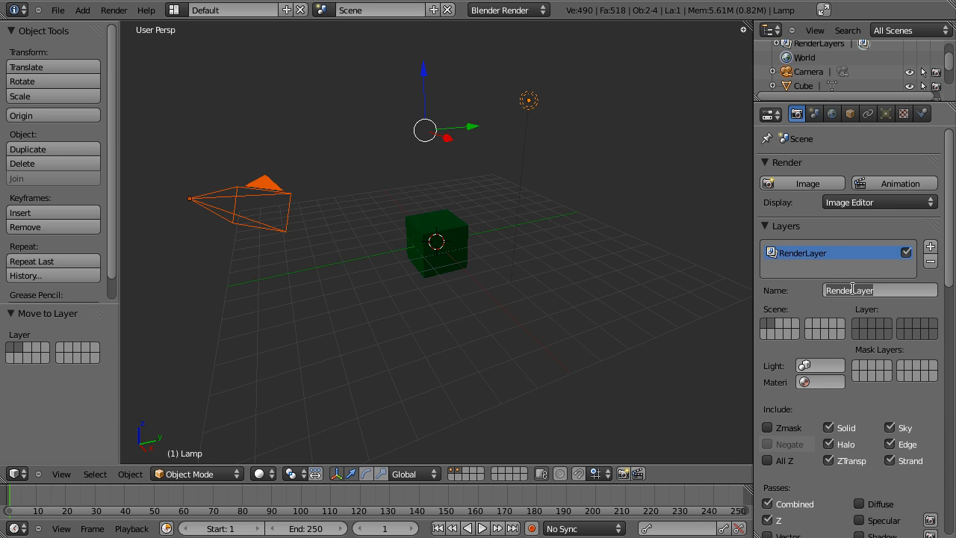
text(Box)
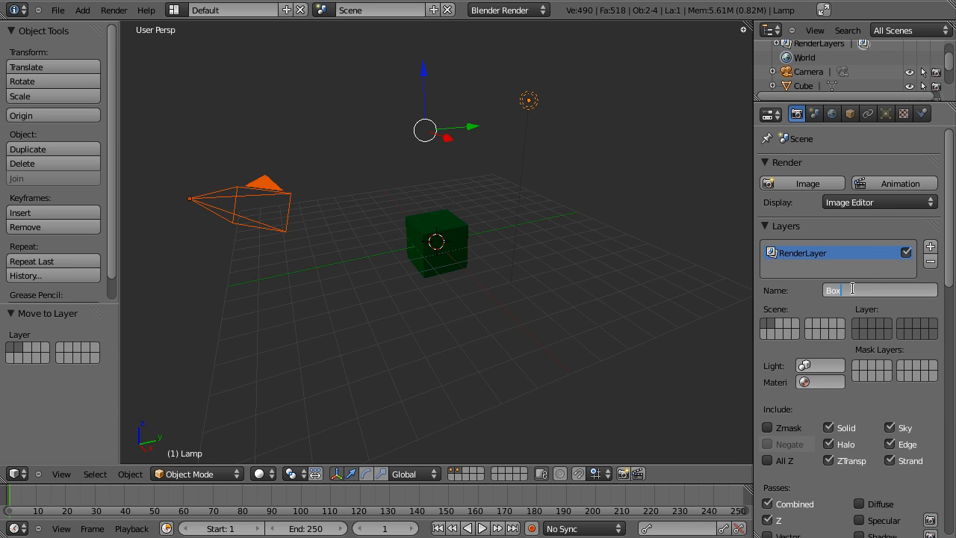
key(Return)
click(855, 323)
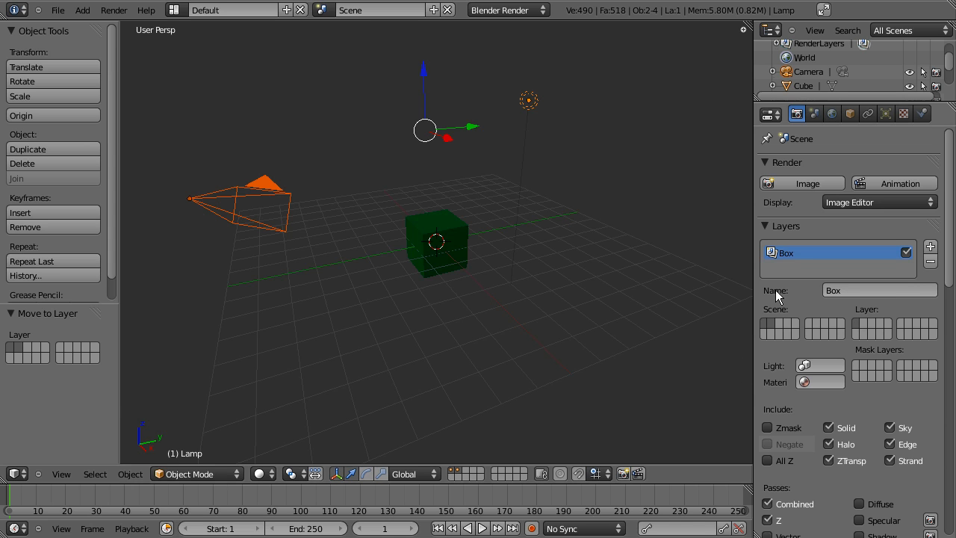
Add a second render layer named 'Ball'.
click(930, 245)
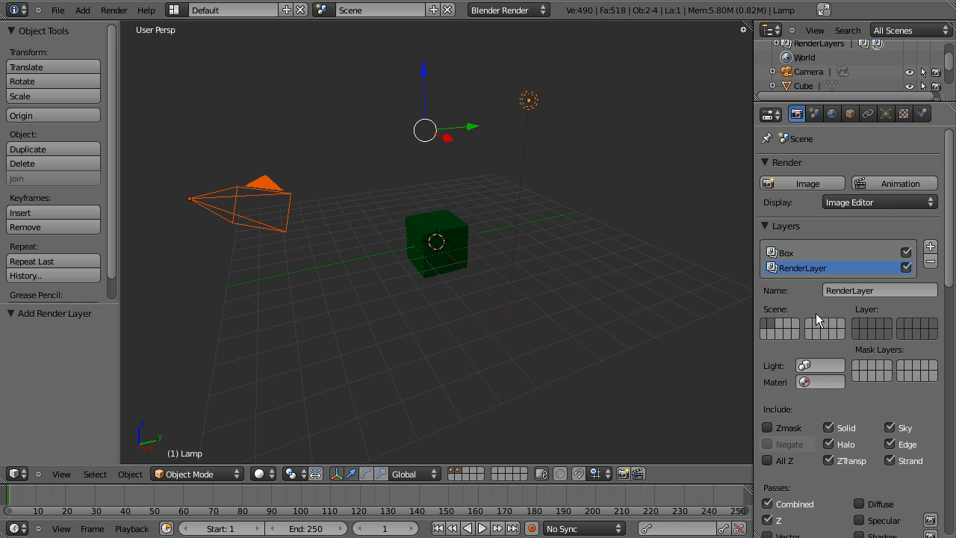
click(852, 289)
text(Ball)
key(Return)
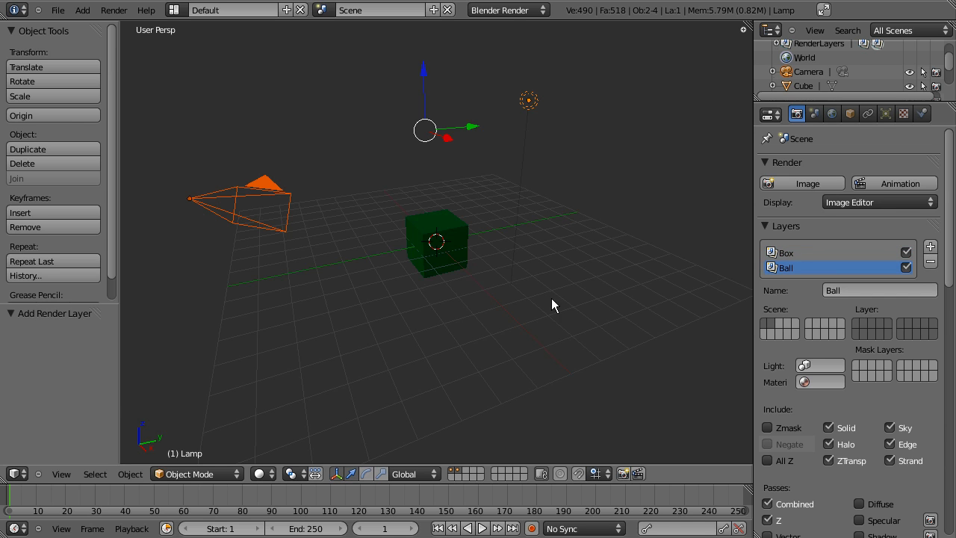
Set the Ball render layer to scene layer 2 with the sphere, then show the cube layer again.
click(772, 324)
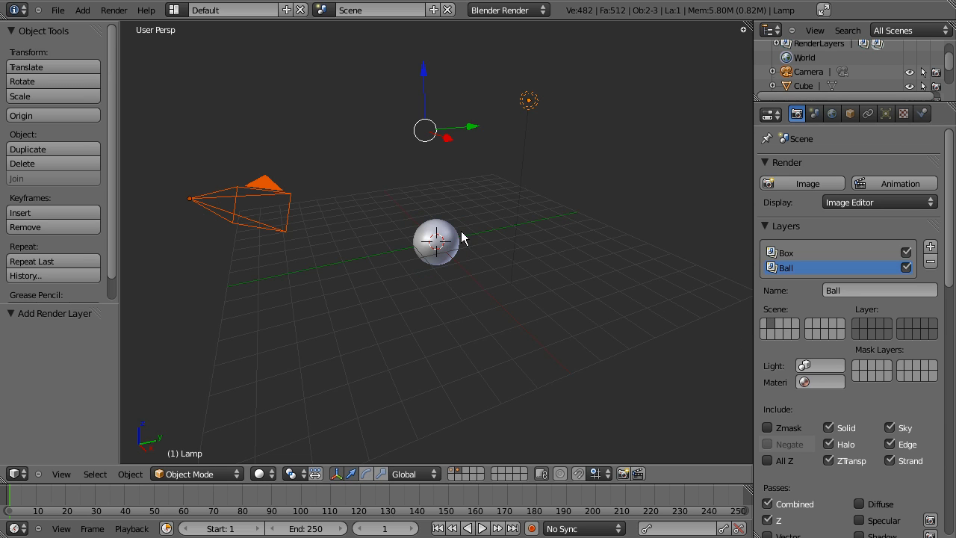
click(862, 322)
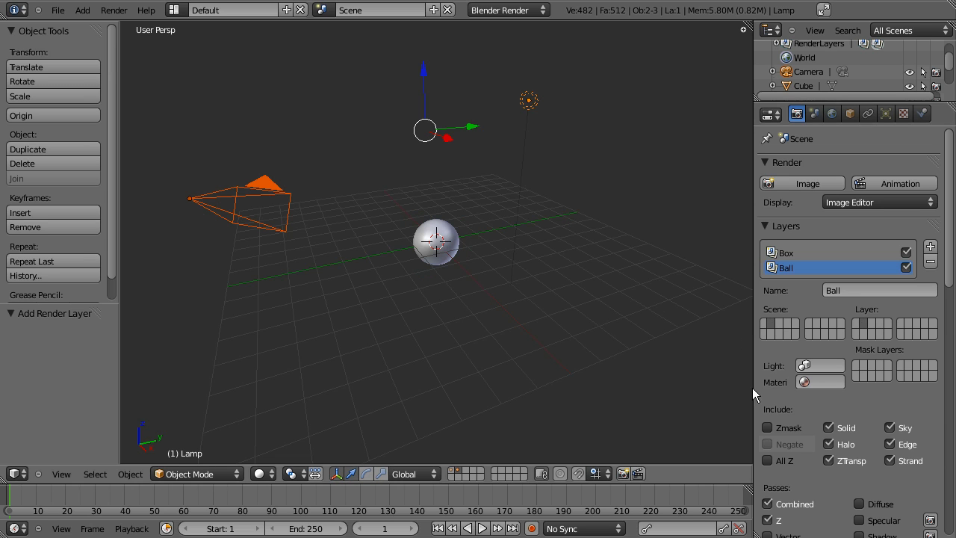
click(861, 322)
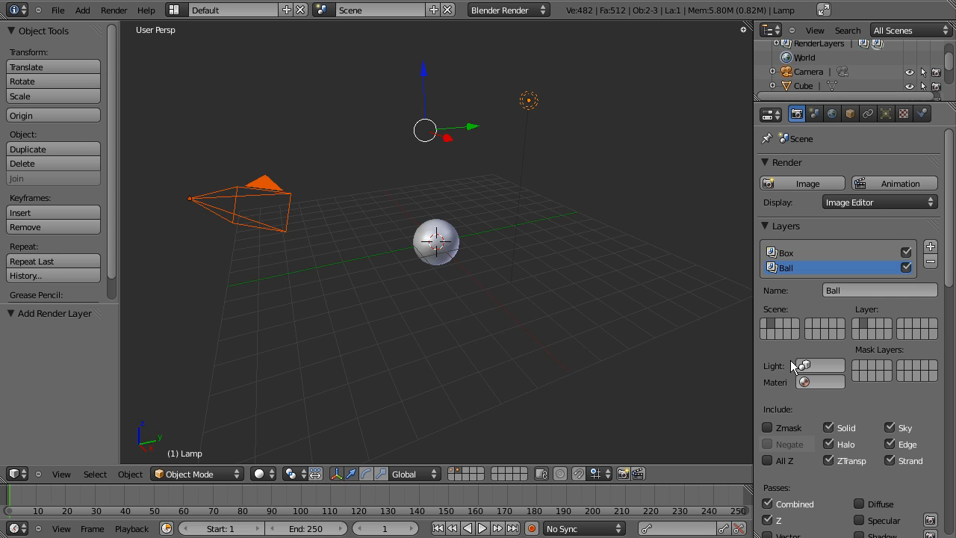
click(763, 323)
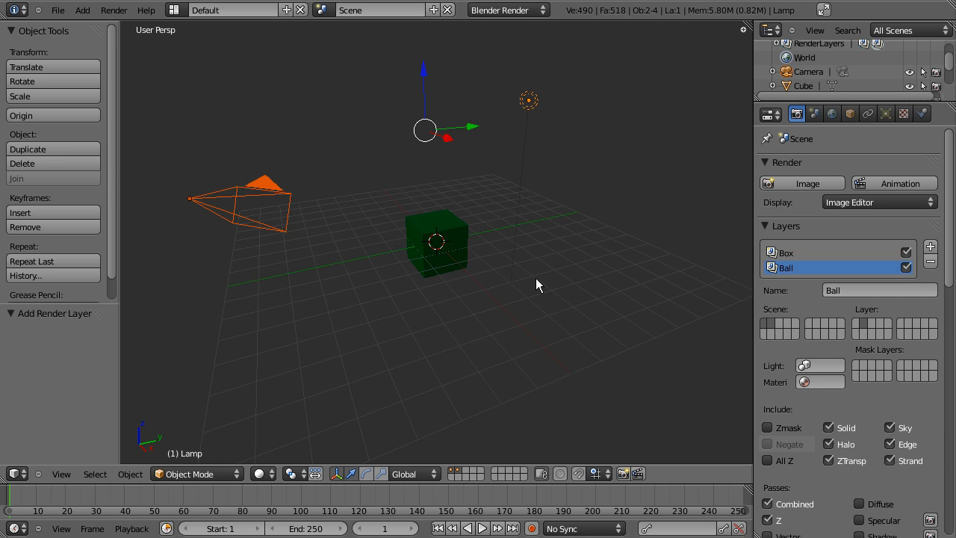
click(796, 269)
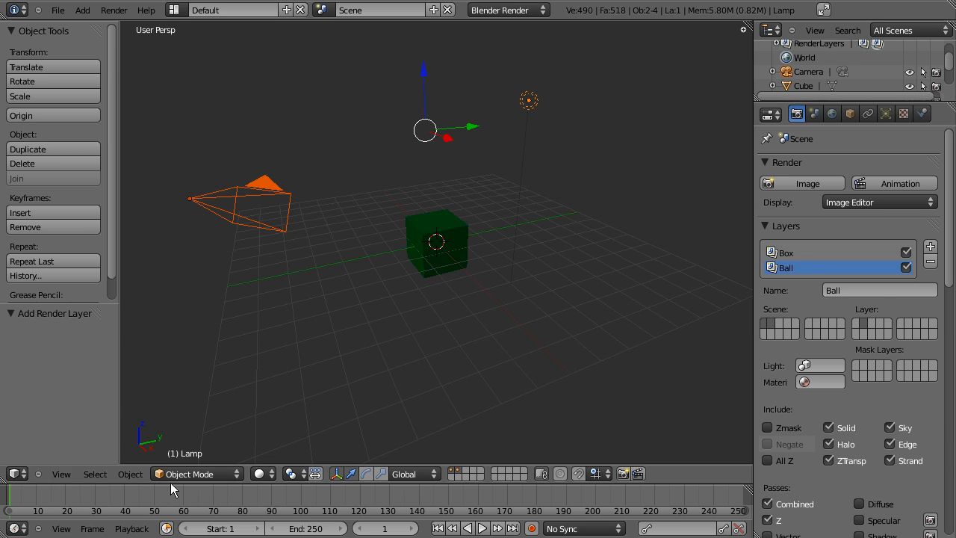
Turn the 3D View into a Compositing Node Editor with Use Nodes on, Backdrop toggled off.
click(16, 473)
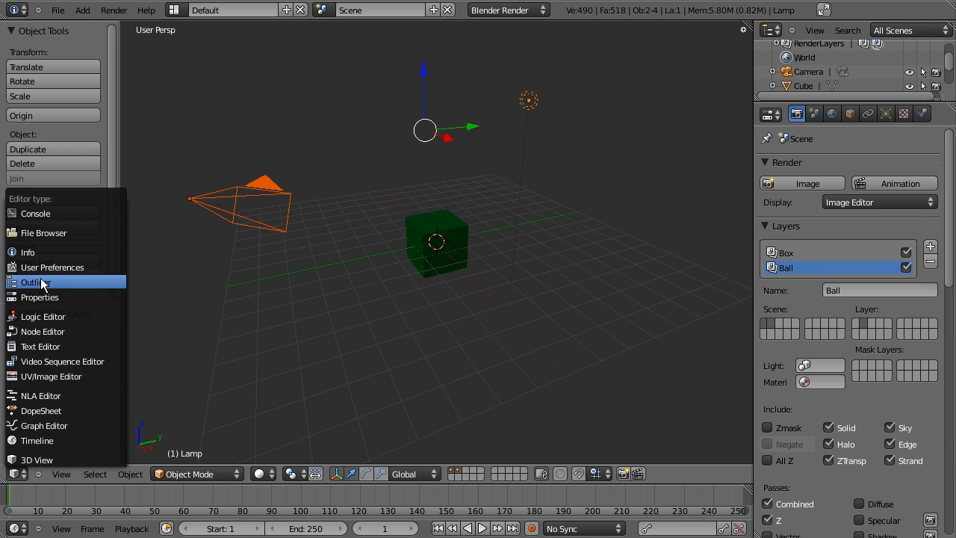
click(56, 332)
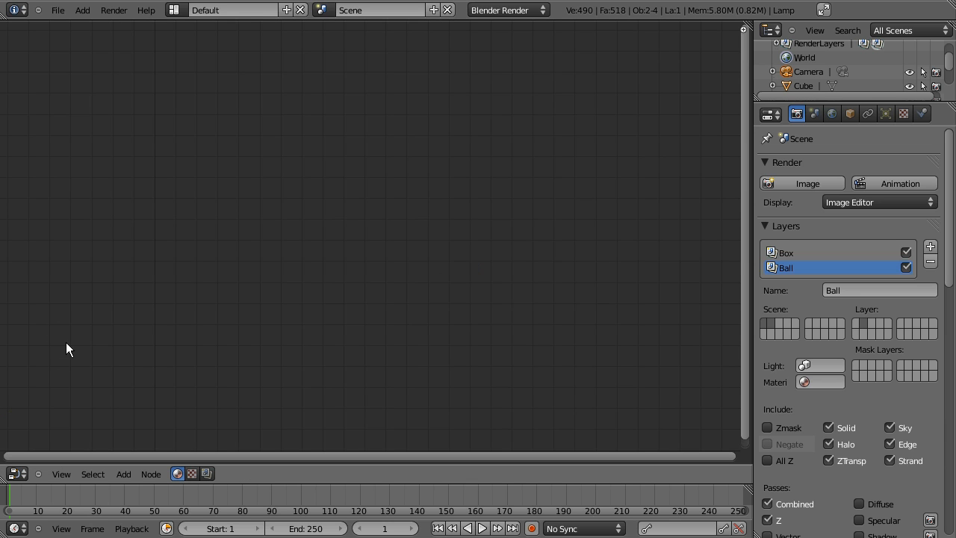
click(207, 474)
click(227, 474)
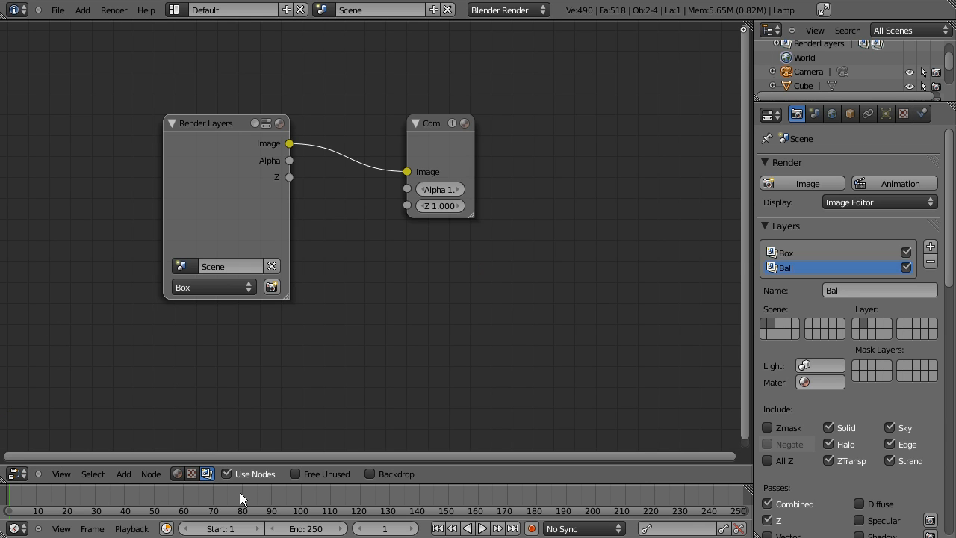
click(370, 474)
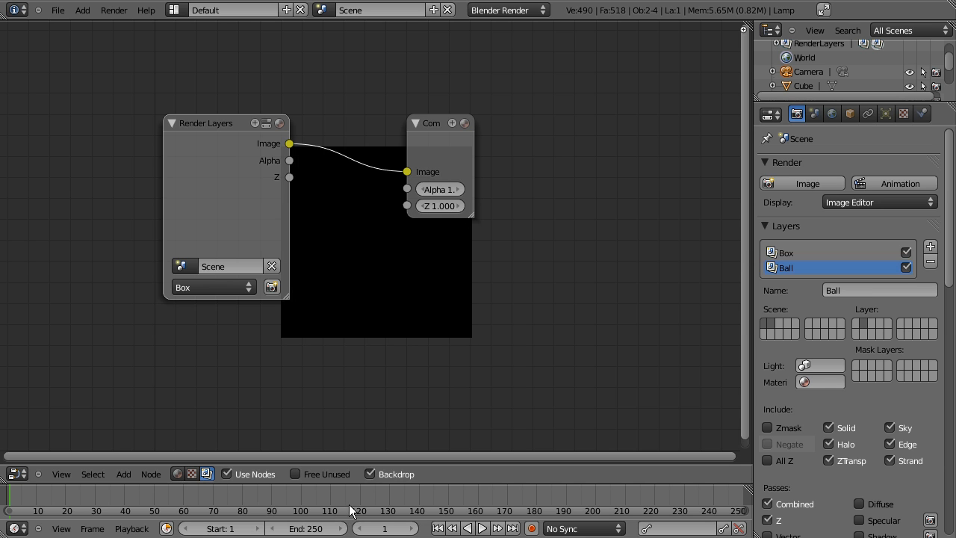
click(369, 474)
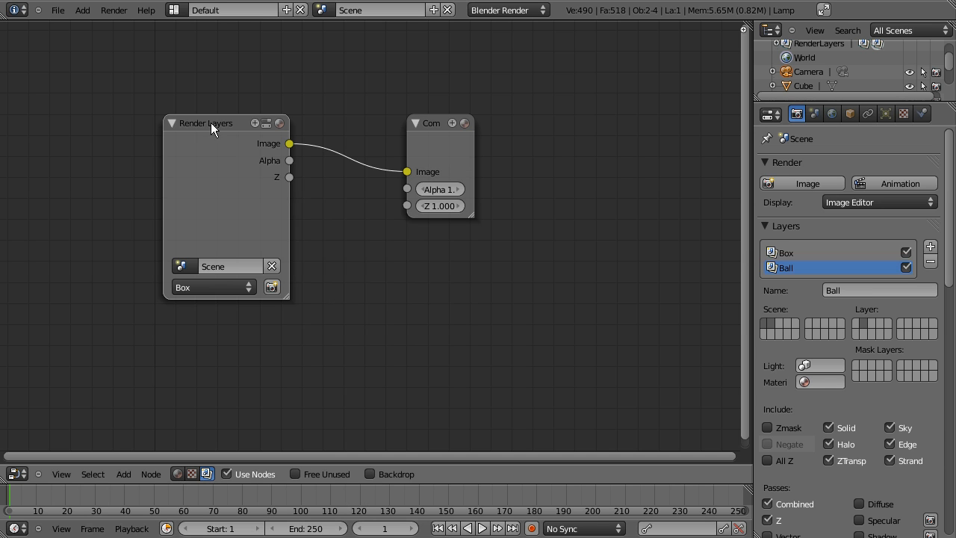
Move Render Layers top-left and Composite top-right, then duplicate Render Layers below.
drag(210, 122, 50, 26)
drag(458, 126, 696, 41)
click(62, 76)
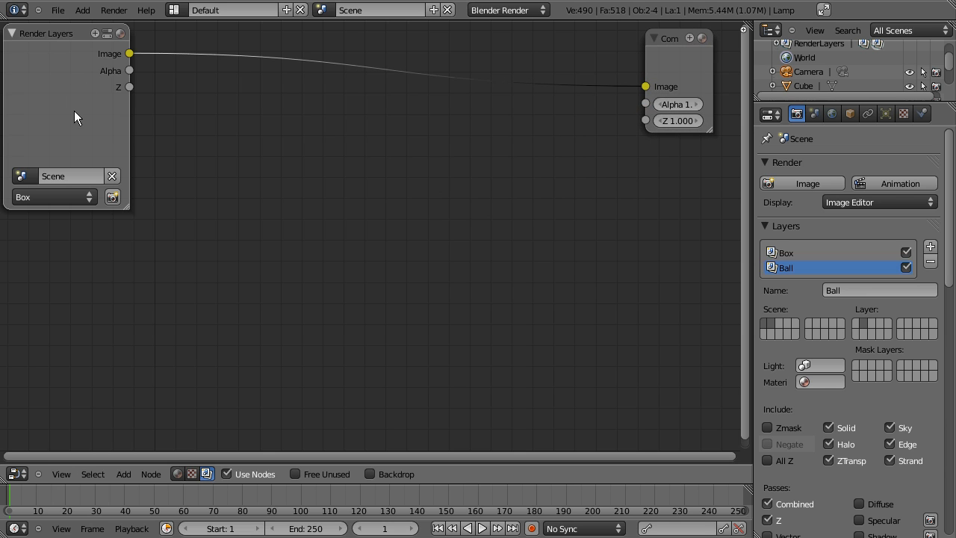
key(shift+d)
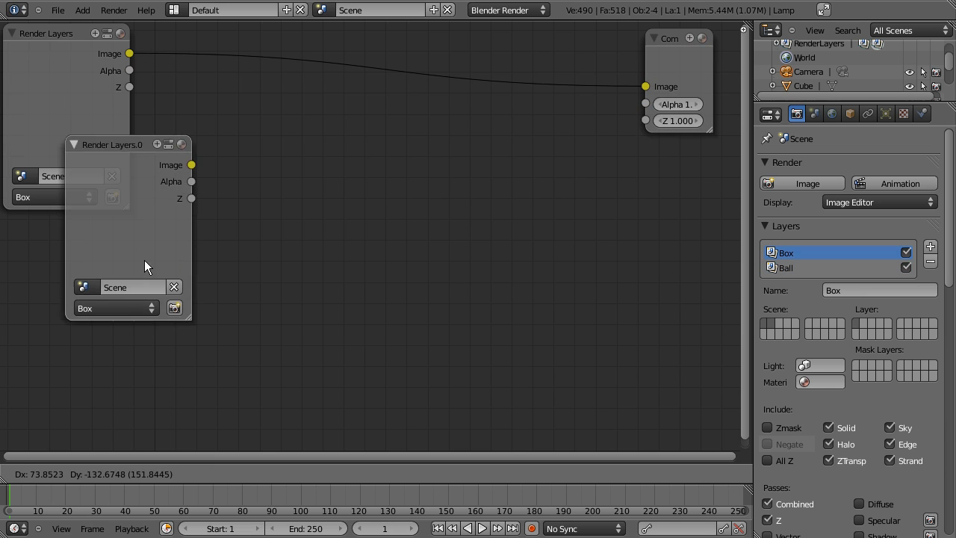
click(86, 360)
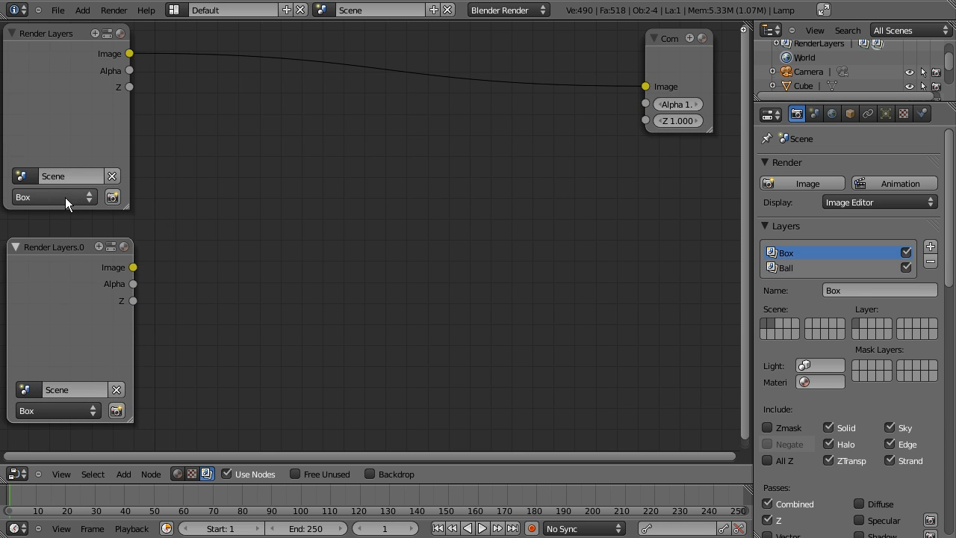
click(76, 410)
Set the lower node to the Ball layer and render both Box and Ball previews.
click(67, 379)
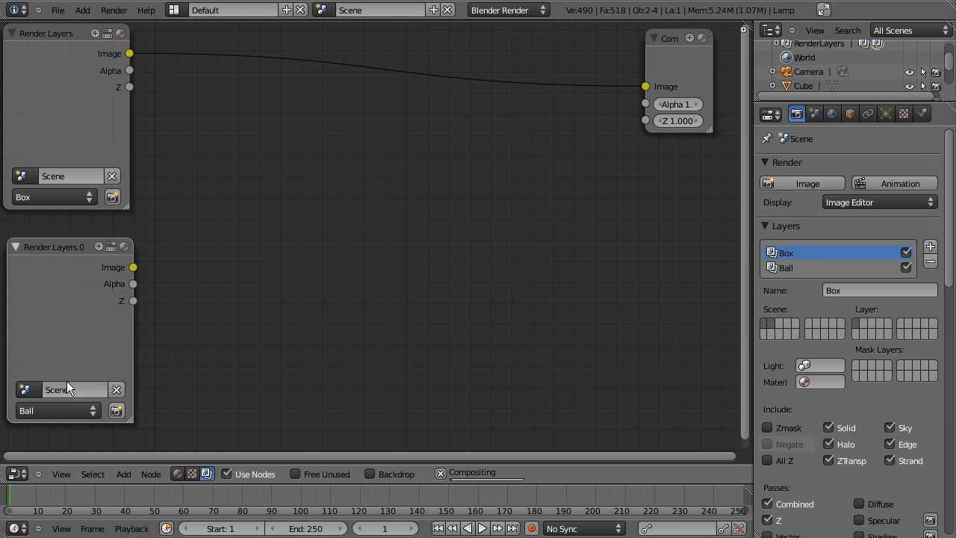
click(112, 194)
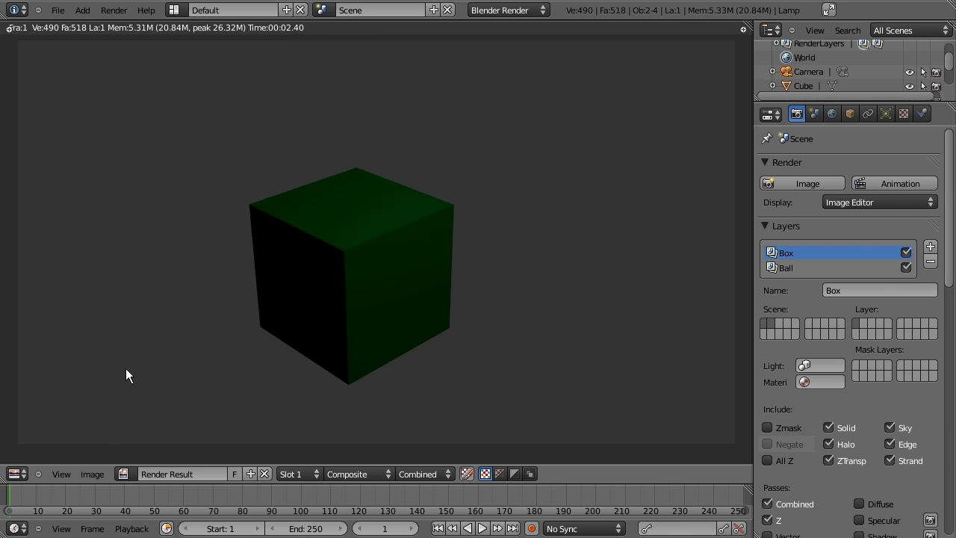
key(Escape)
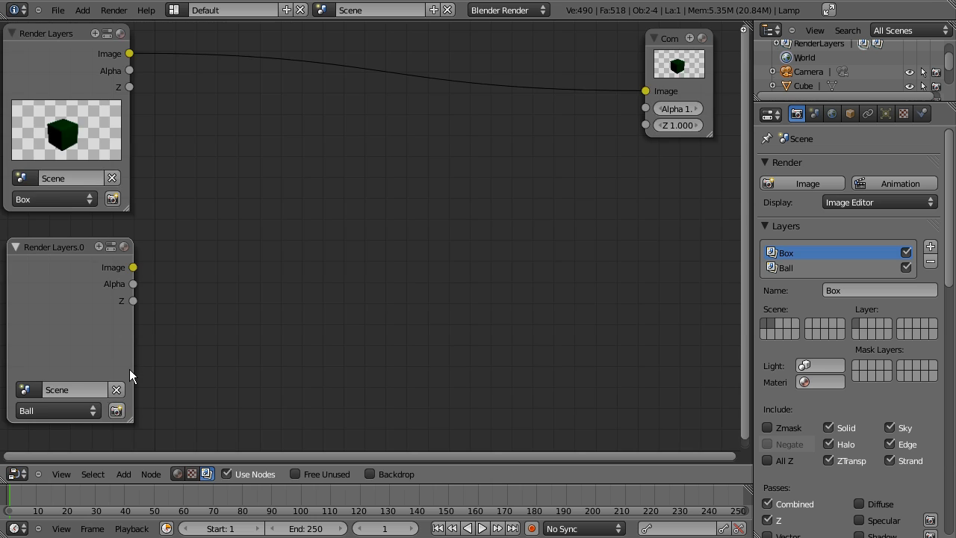
click(116, 412)
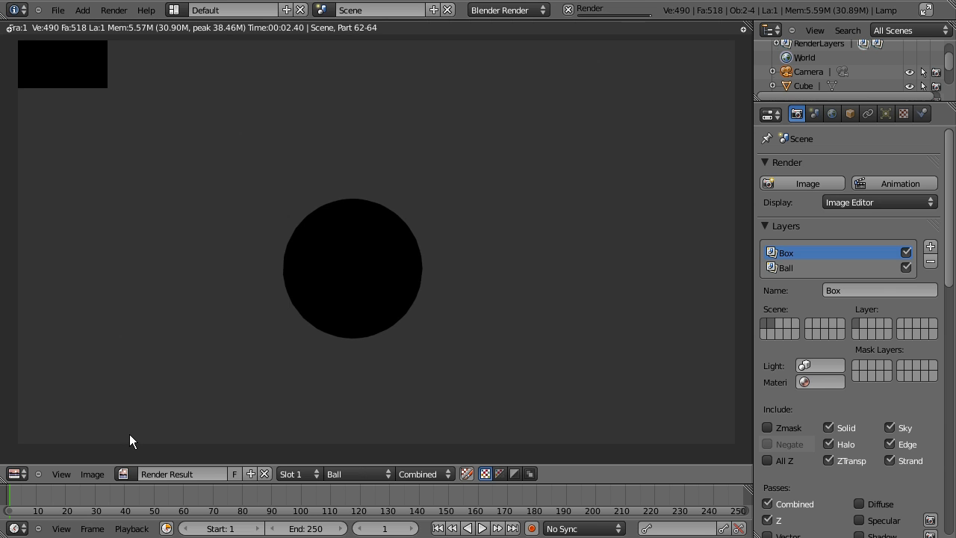
key(Escape)
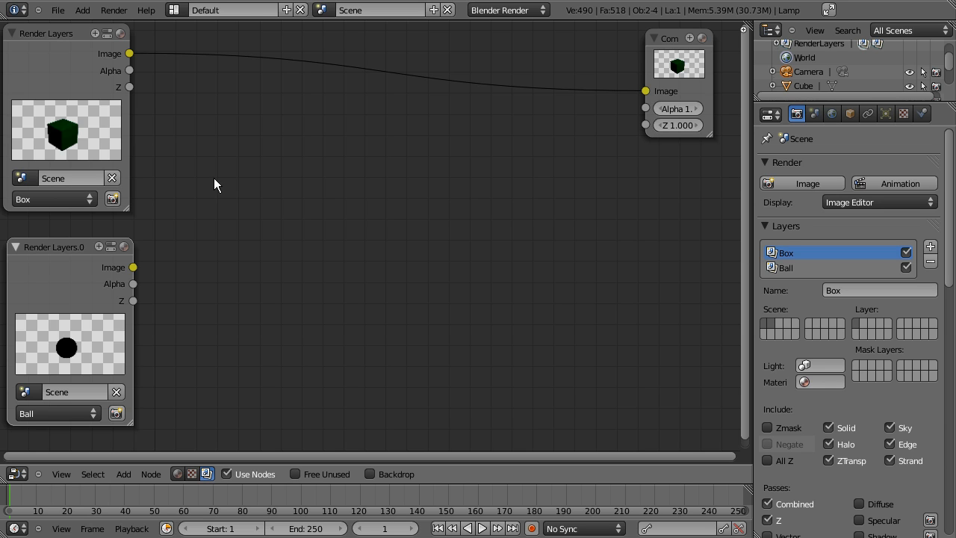
Add a Color > Mix node fed by the Ball and Box images, and position it.
key(shift+a)
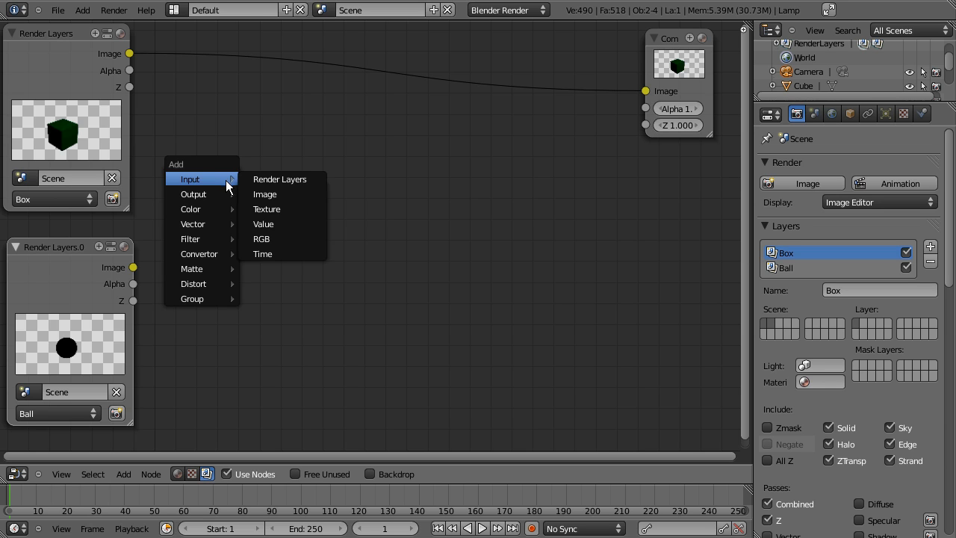
mouse_move(220, 210)
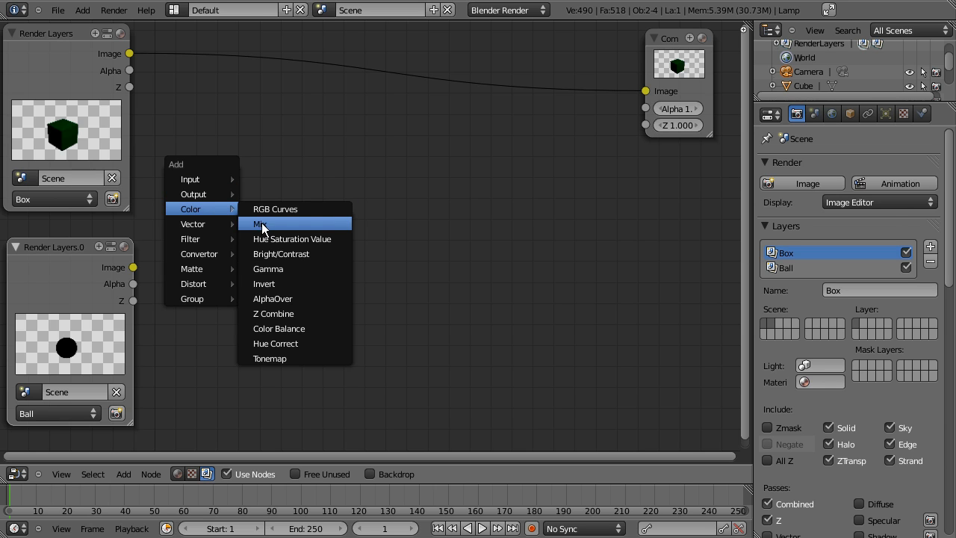
click(260, 224)
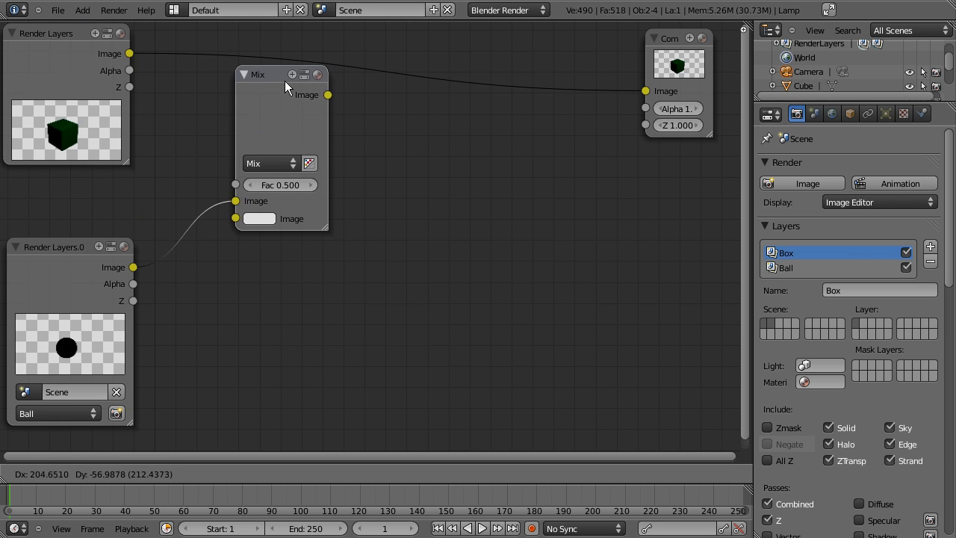
click(284, 81)
drag(130, 54, 234, 202)
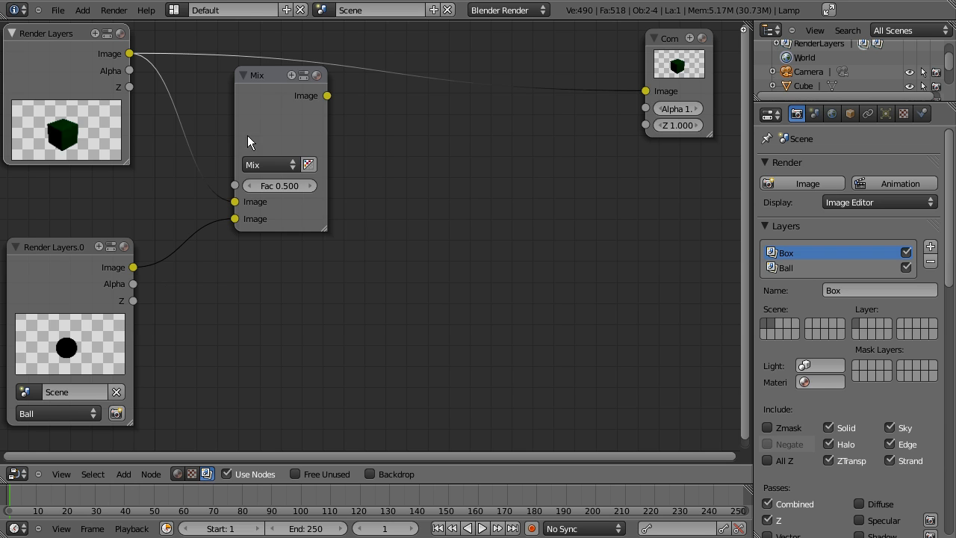
drag(255, 81, 217, 87)
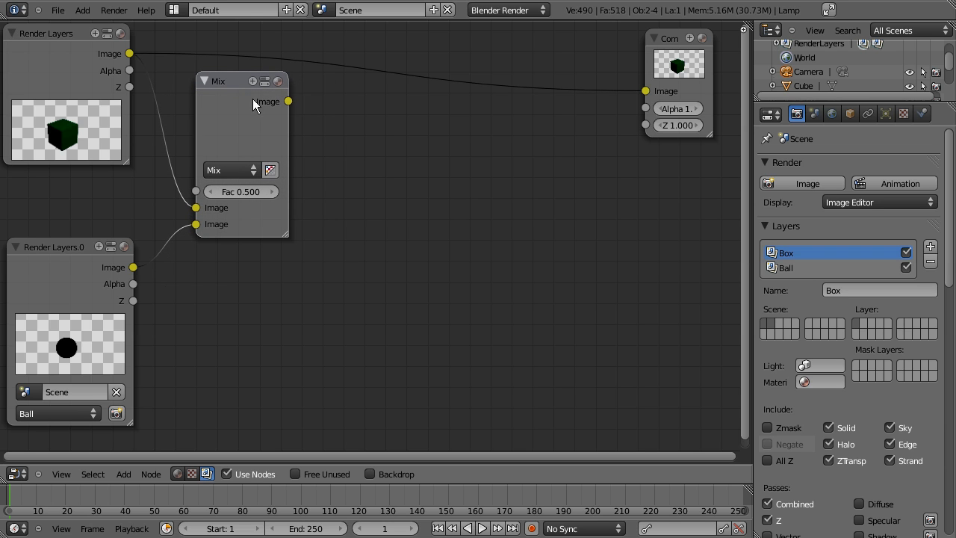
drag(285, 232, 294, 233)
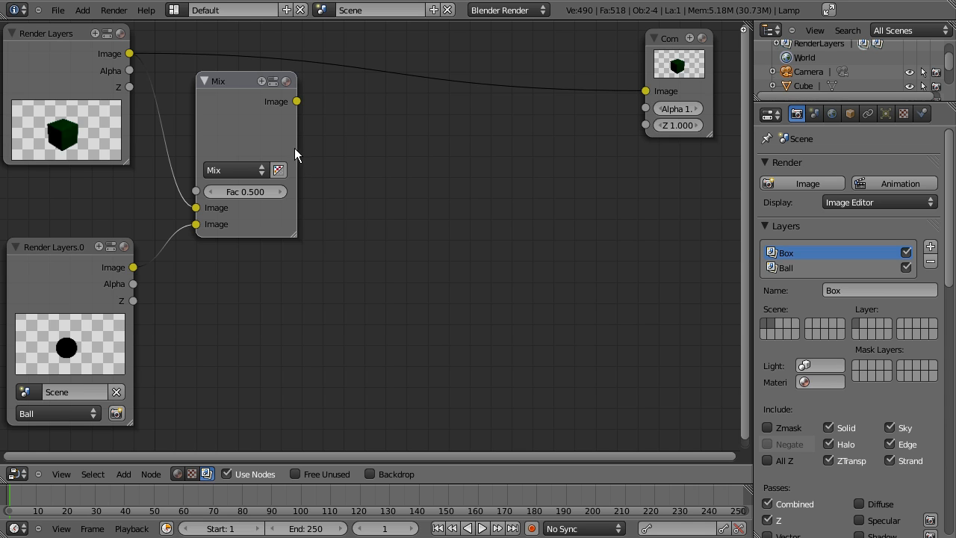
Set the Mix factor to 1.000 and connect the Mix output to Composite.
click(245, 192)
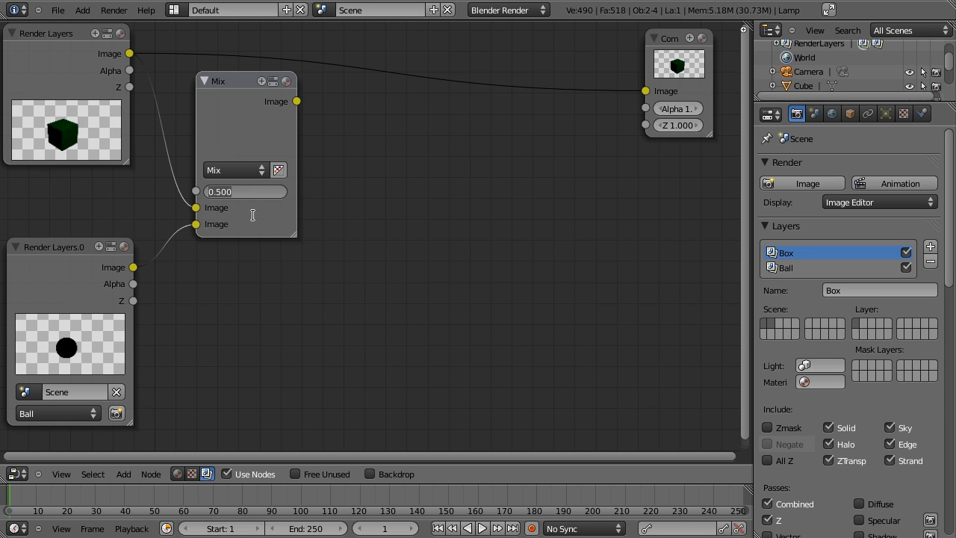
text(1)
key(Return)
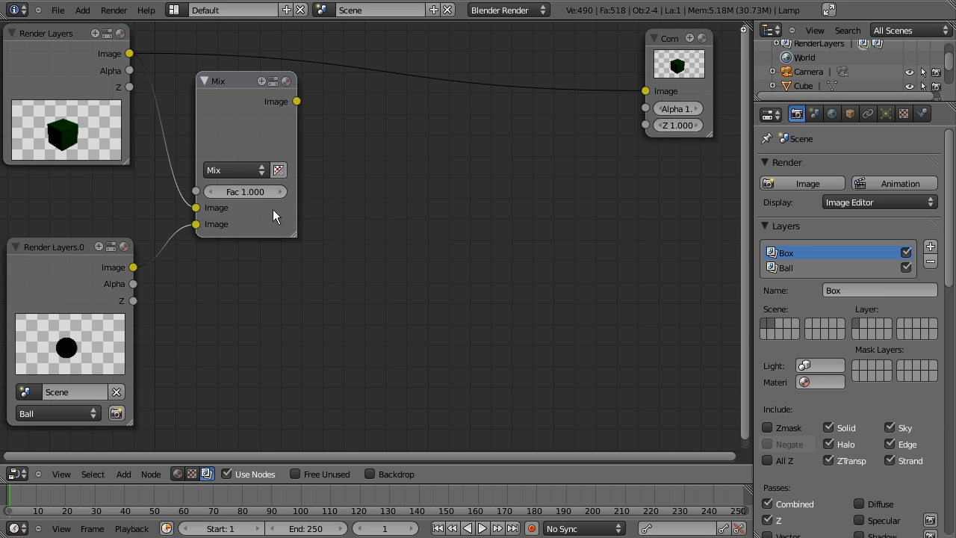
drag(271, 192, 264, 188)
click(251, 191)
text(1)
key(Return)
drag(335, 100, 645, 92)
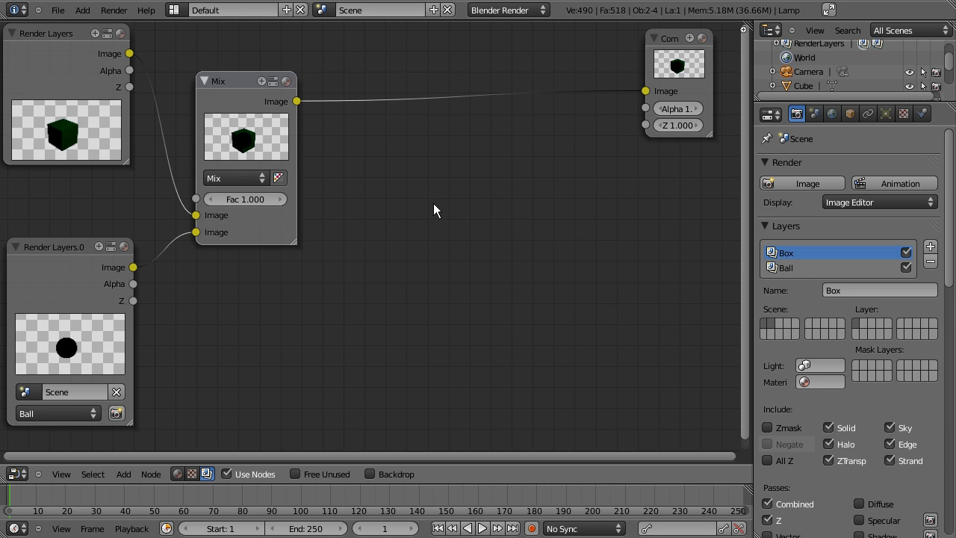
Add an enlarged Viewer node fed by the Mix output and show it as the backdrop.
key(shift+a)
mouse_move(423, 180)
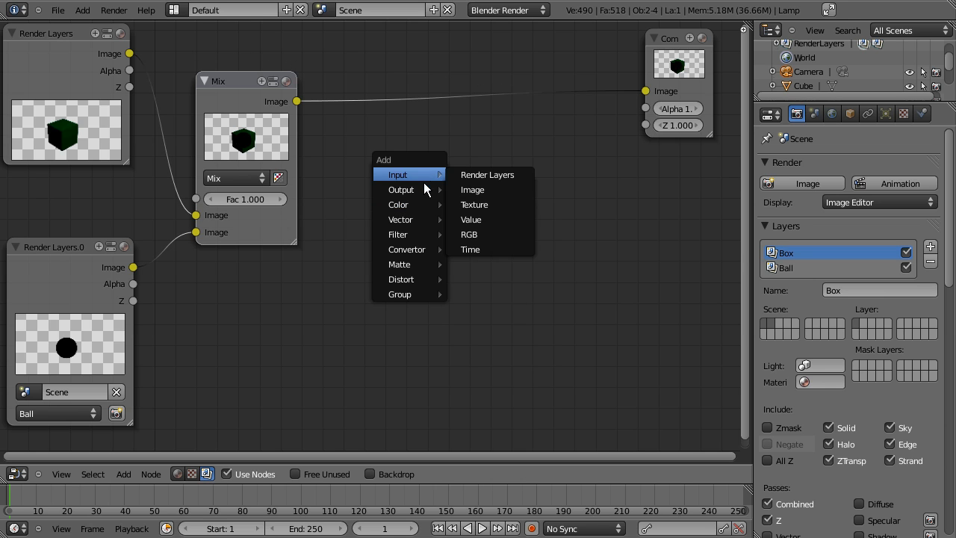
click(471, 204)
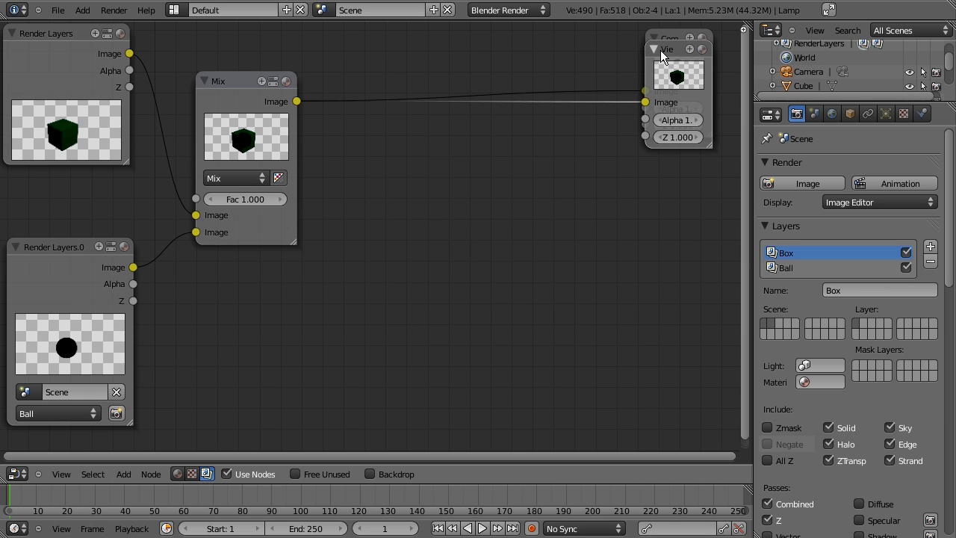
click(672, 238)
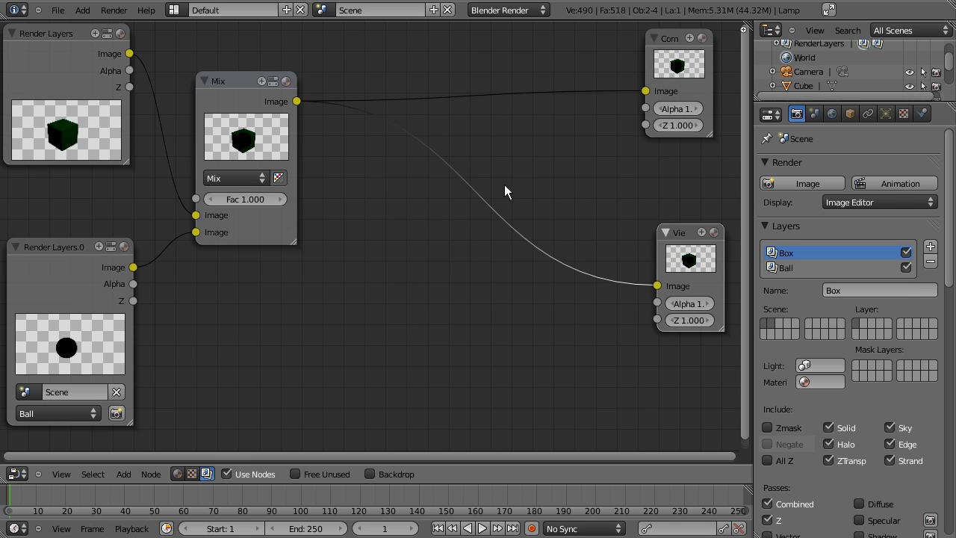
drag(680, 232, 667, 183)
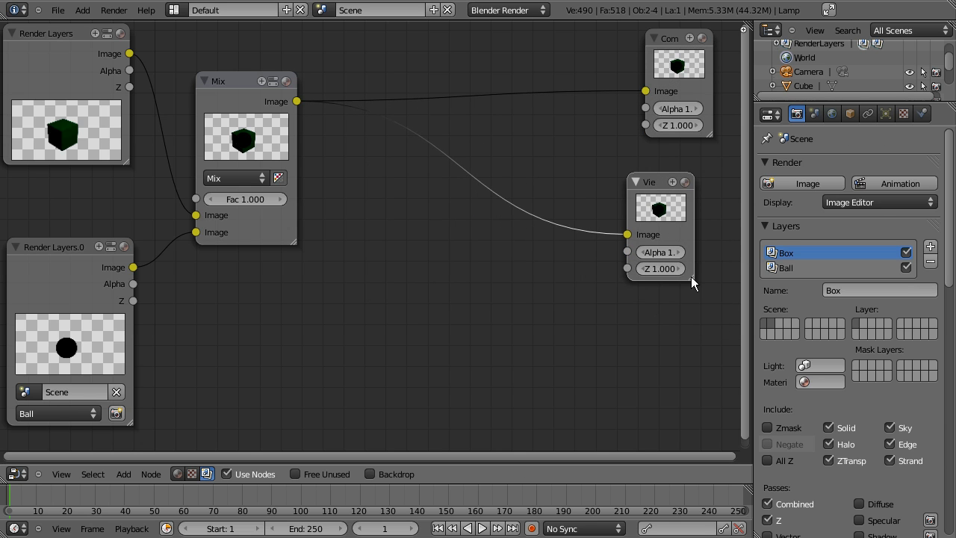
drag(691, 283, 725, 335)
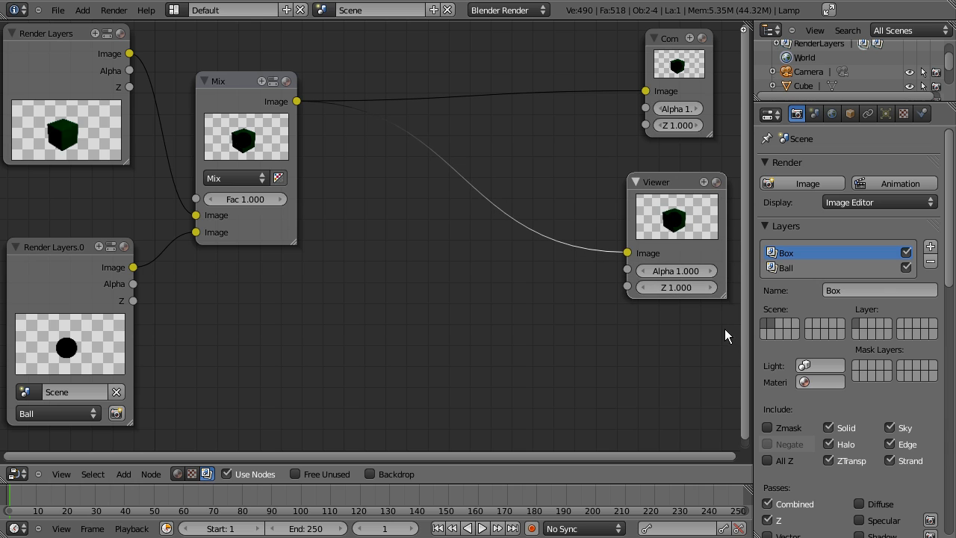
click(388, 478)
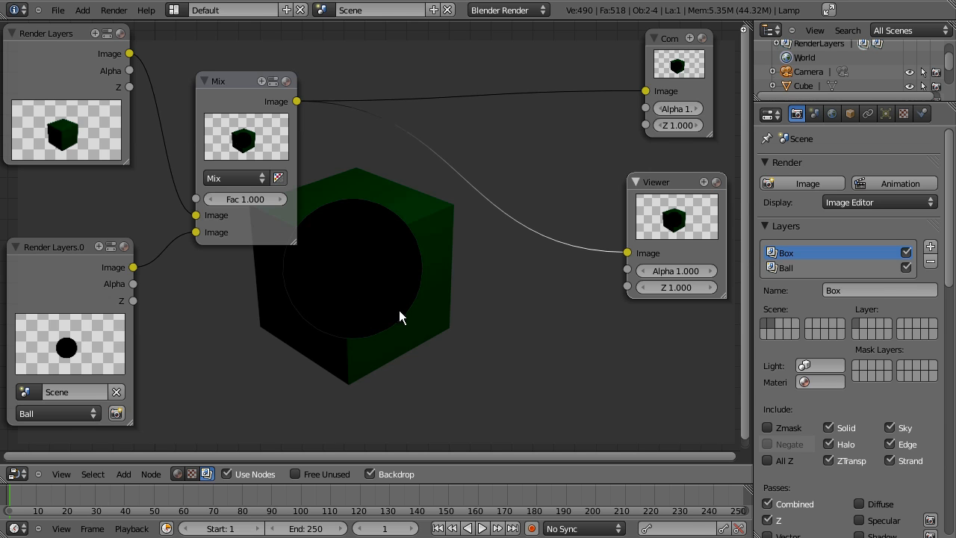
Collapse the Render, Layers and Dimensions panels in Render properties.
click(764, 162)
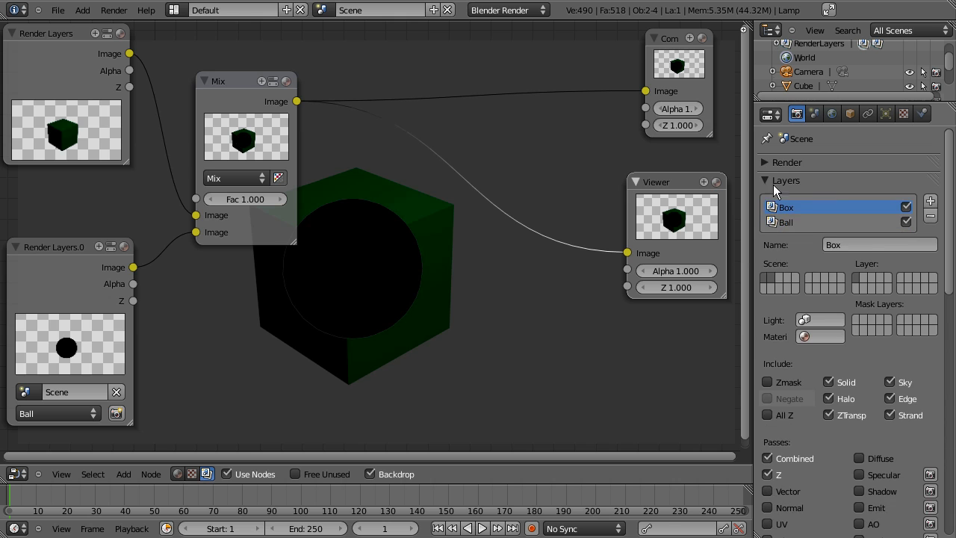
click(764, 180)
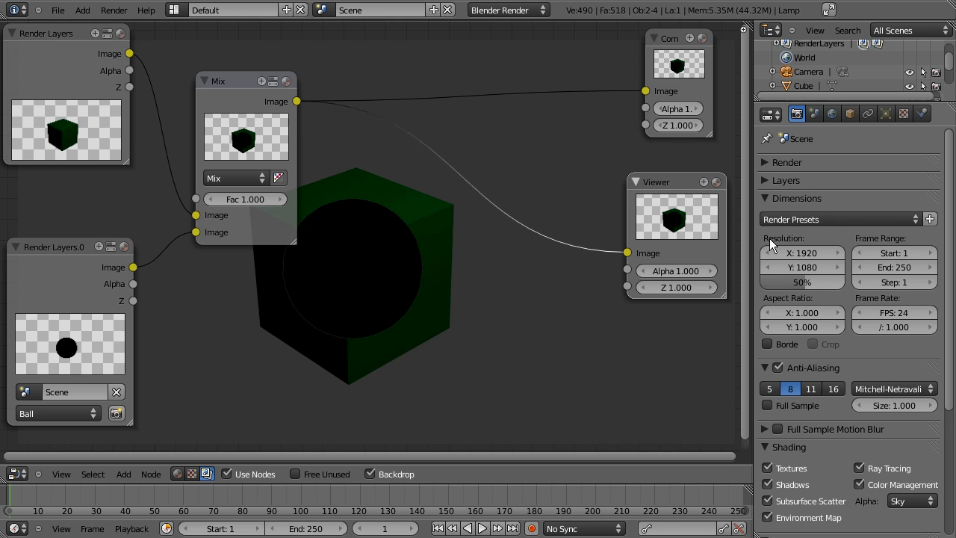
click(764, 198)
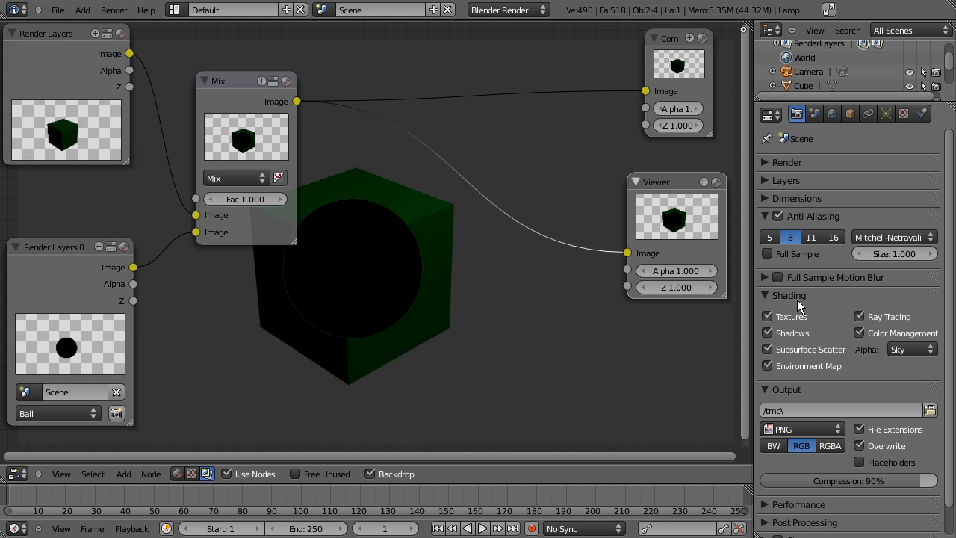
Disable Ray Tracing, set Alpha to Premultiplied, and render the scene with F12.
click(859, 316)
click(909, 350)
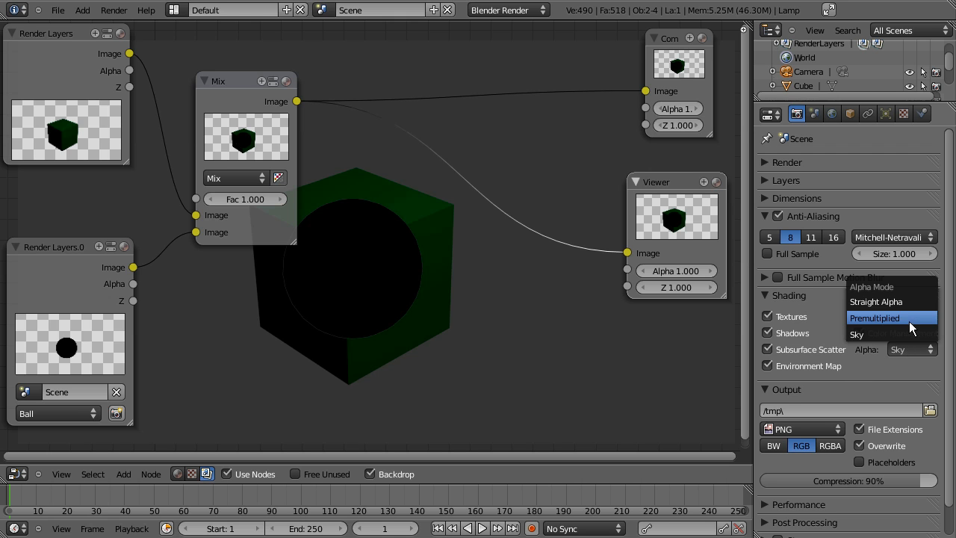
click(909, 321)
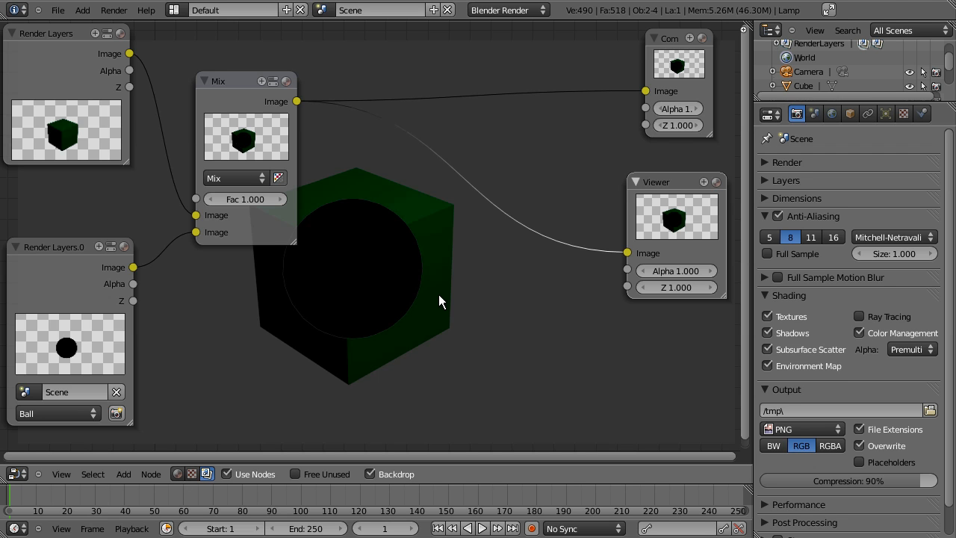
key(F12)
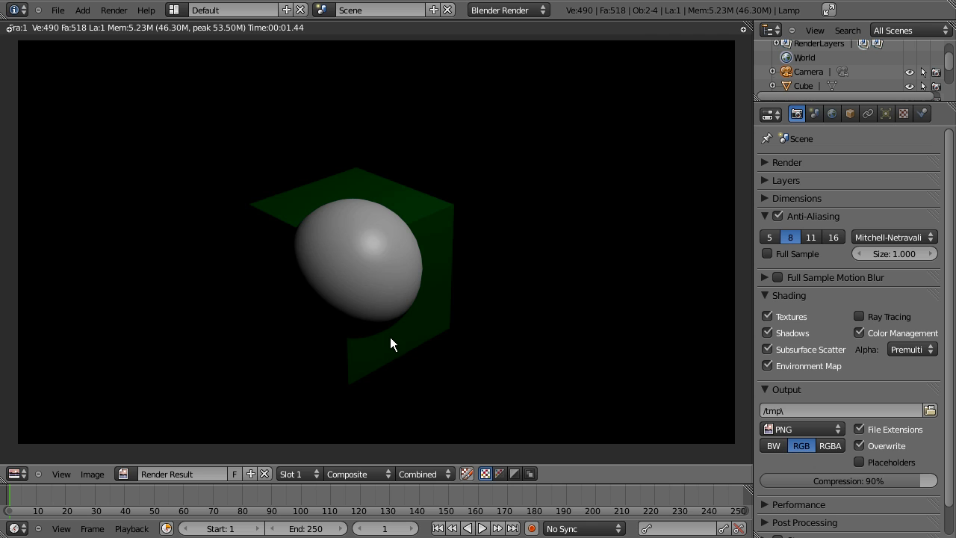
Return to the compositor and try Mix node Fac values of 2 and 0.8.
key(shift+F3)
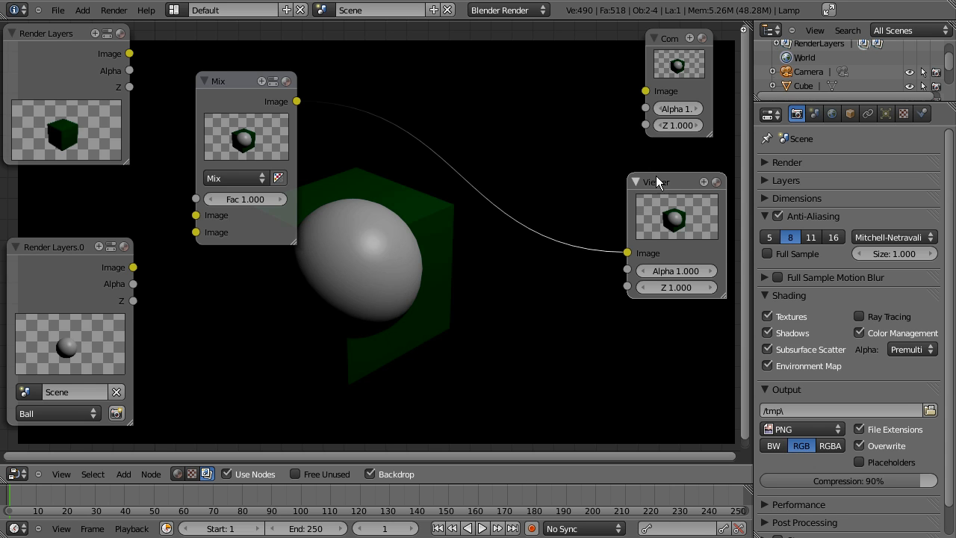
drag(656, 178, 644, 171)
click(261, 202)
text(2)
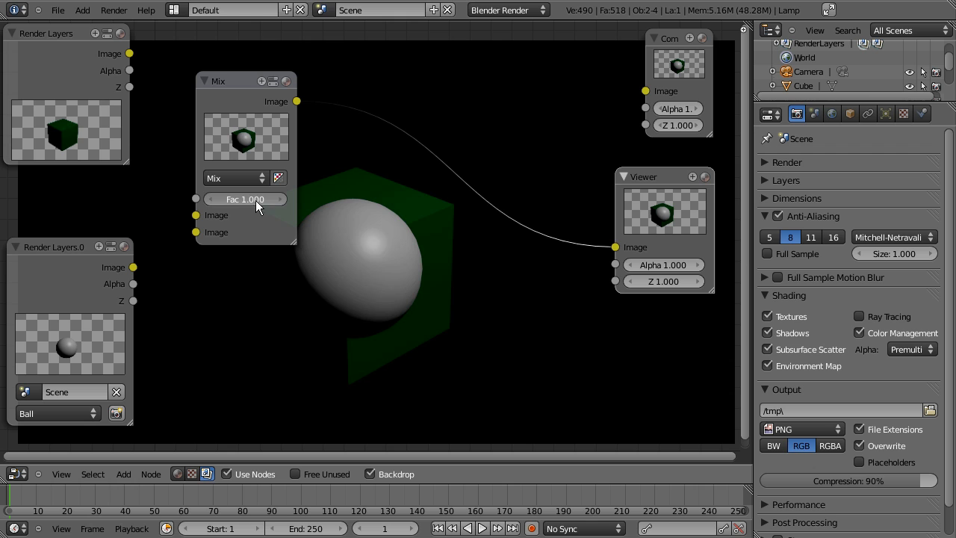
key(Return)
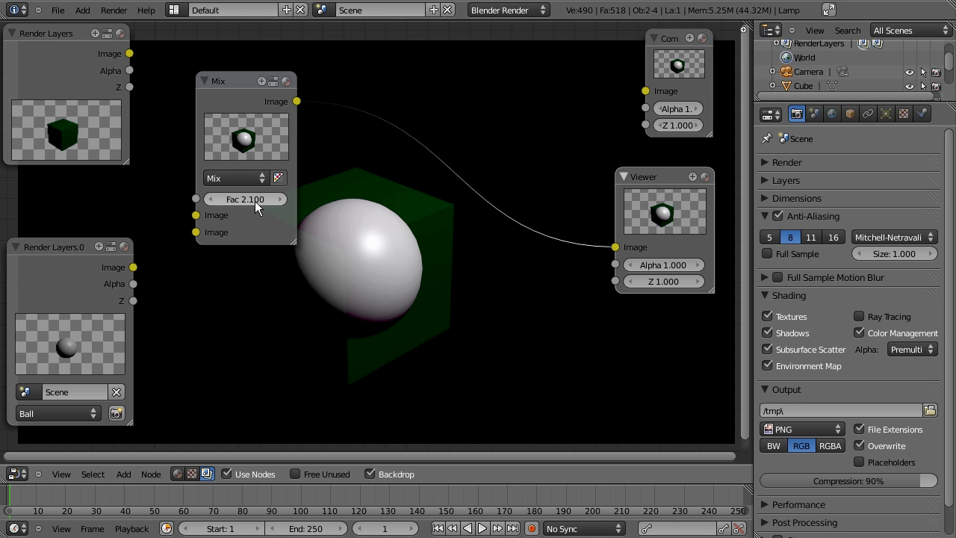
click(252, 200)
text(0.8)
key(Return)
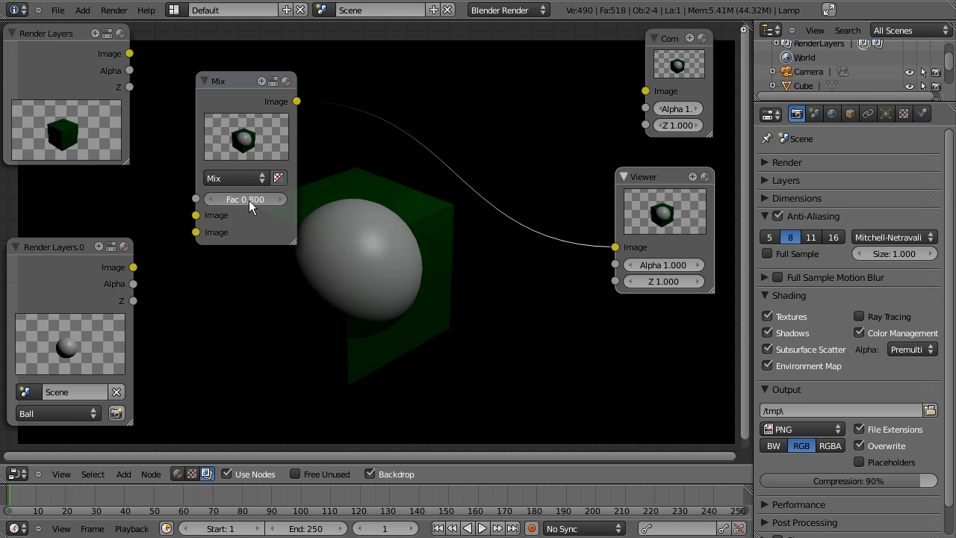
Try a Mix Fac of 0.1, then restore it to 1.000 and reposition the node.
click(248, 200)
text(0.1)
key(Return)
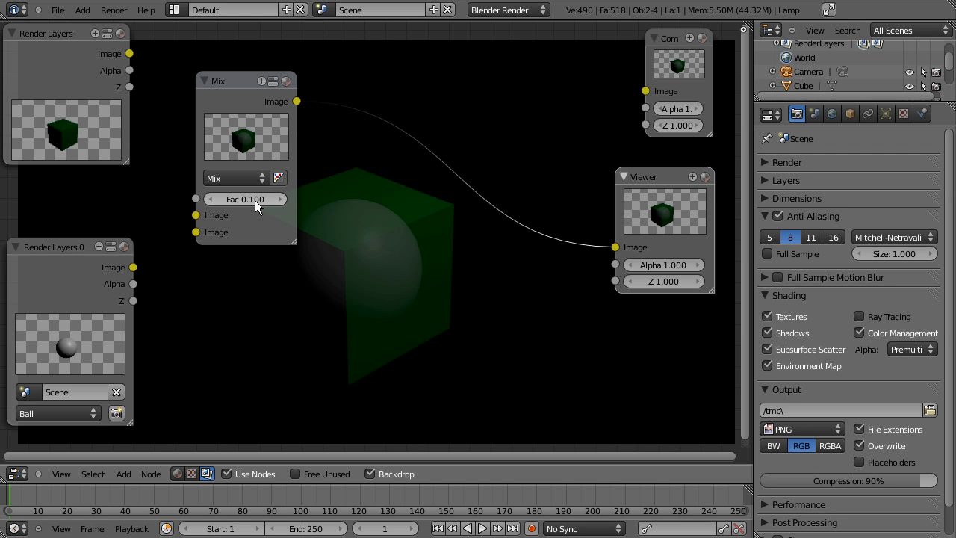
click(253, 206)
text(1)
key(Return)
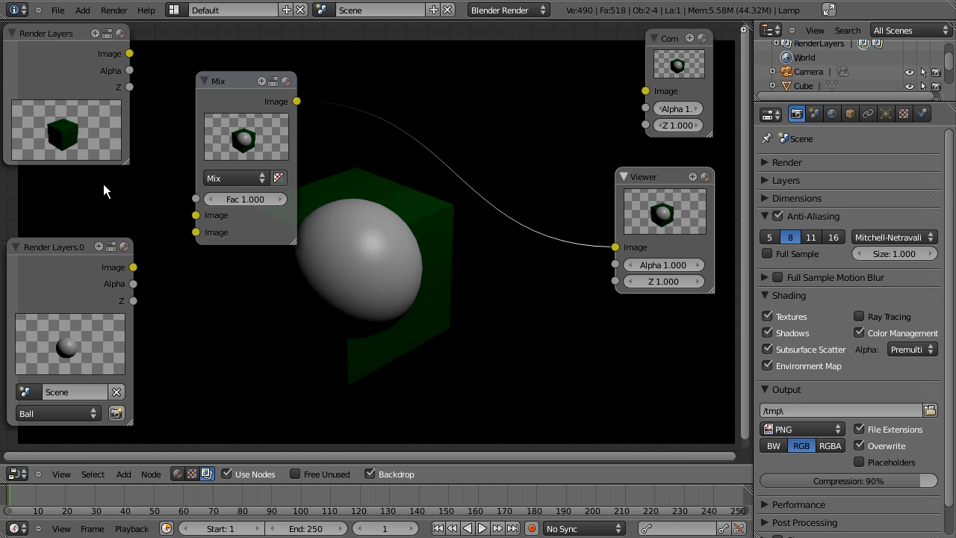
drag(240, 78, 253, 67)
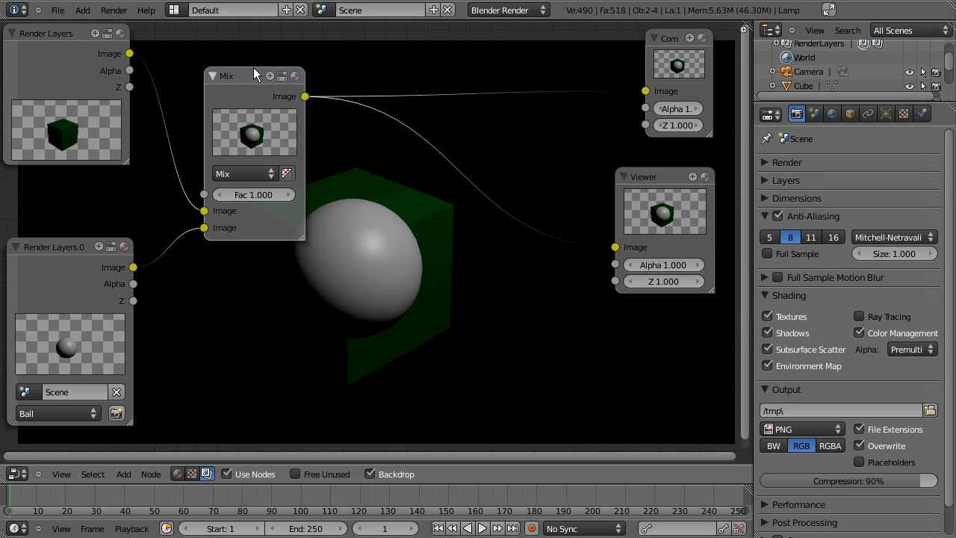
Collapse the Shading and Output panels and expand the Post Processing panel.
click(763, 295)
click(764, 313)
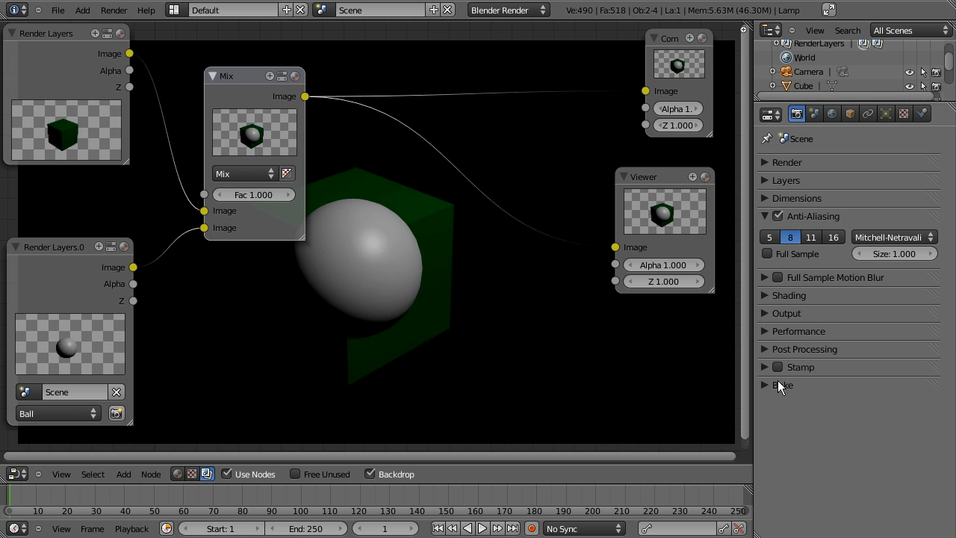
click(765, 348)
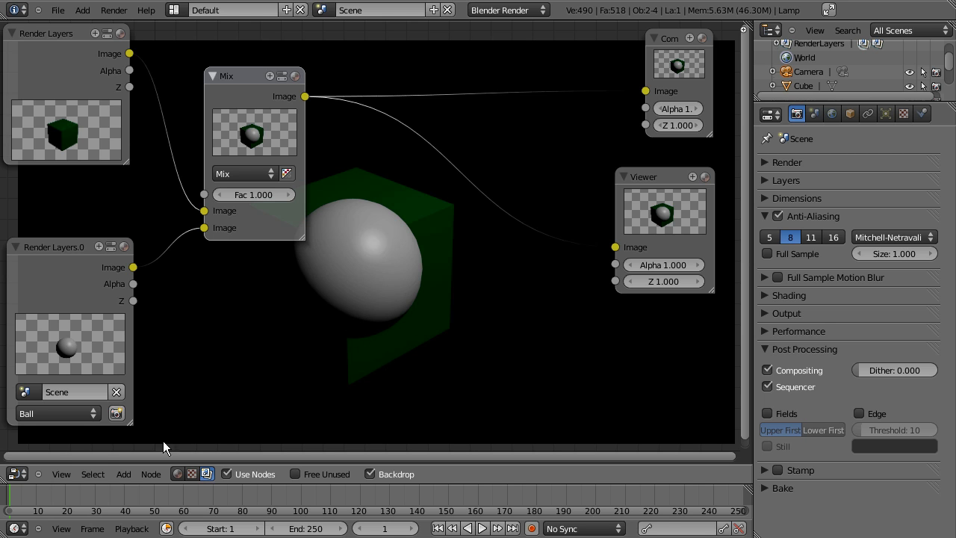
Turn the node area into a top-view 3D viewport pivoting around the 3D cursor.
click(16, 473)
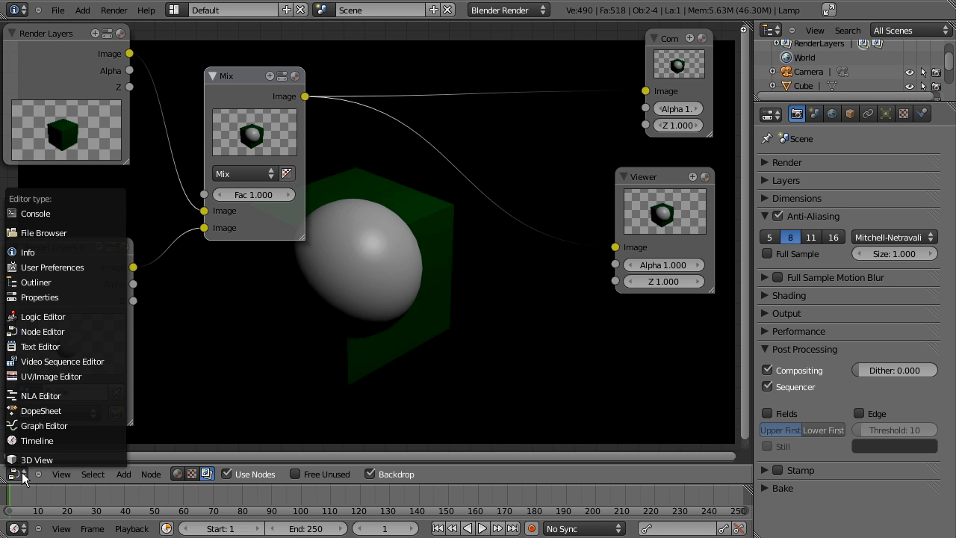
click(21, 458)
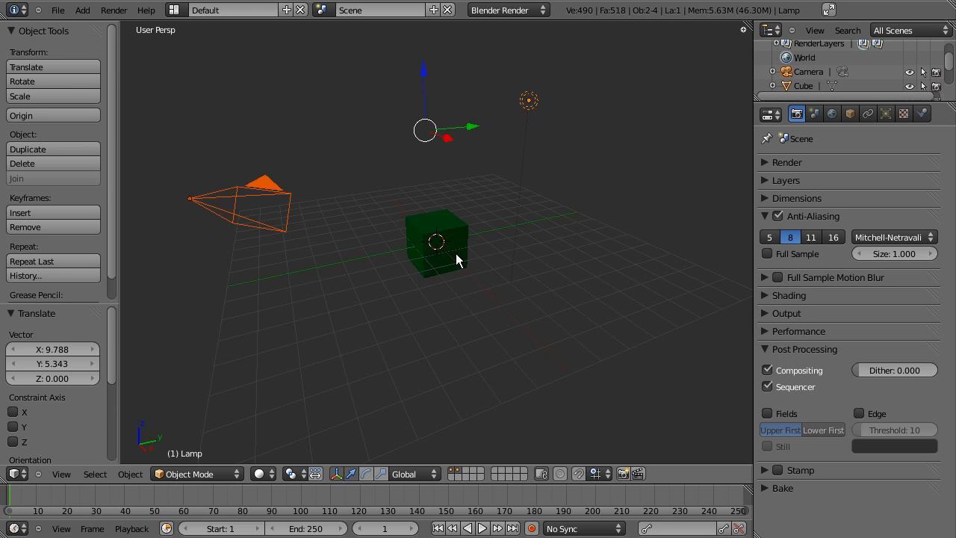
key(KP_7)
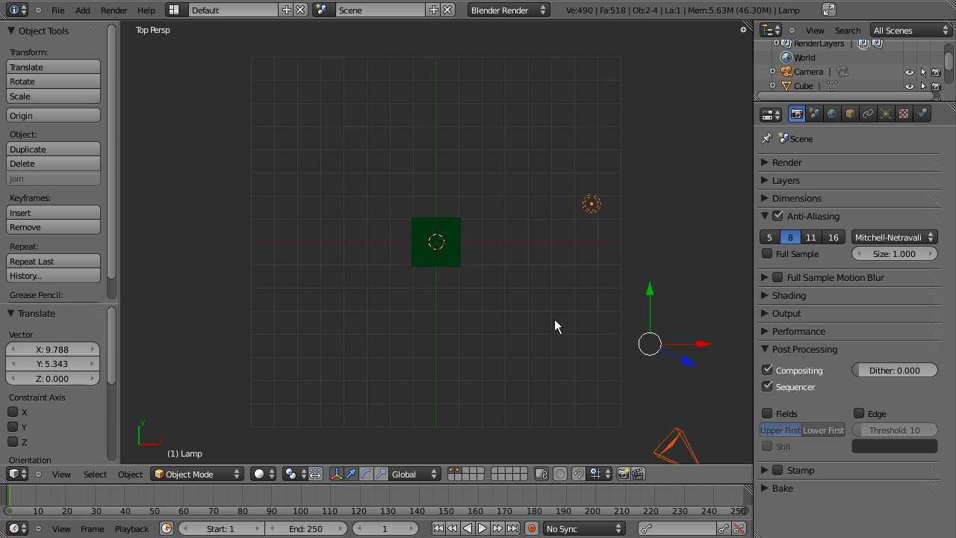
key(period)
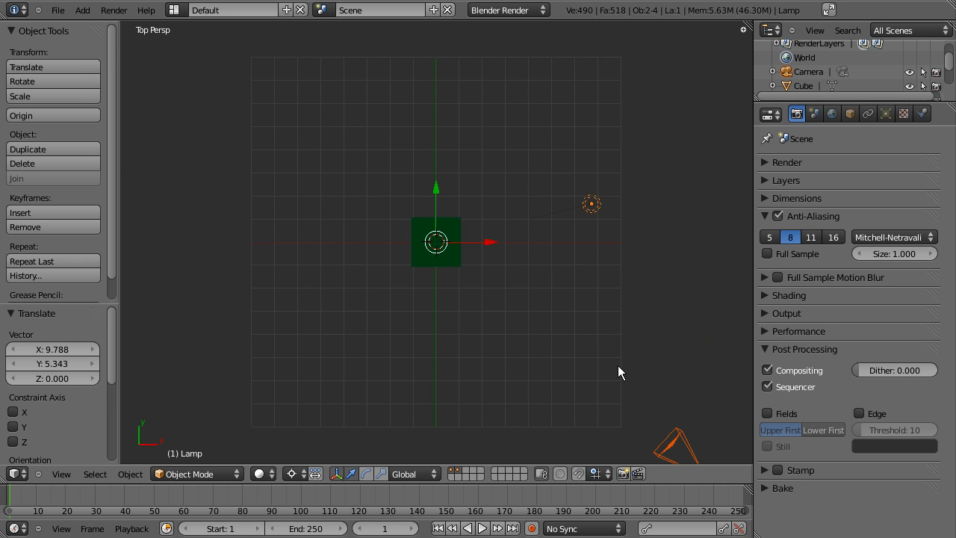
Rotate only the camera about -41° around the cube and re-render with F12.
key(r)
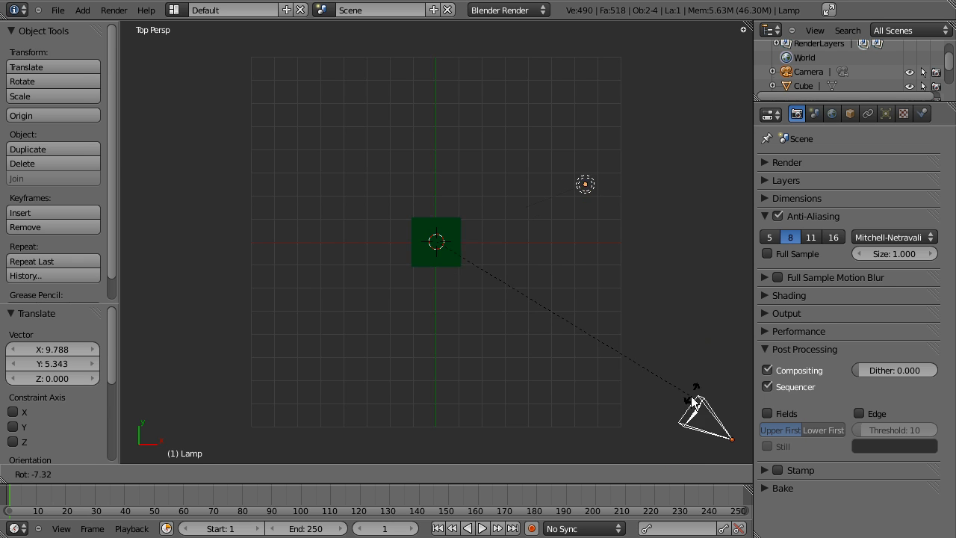
key(Escape)
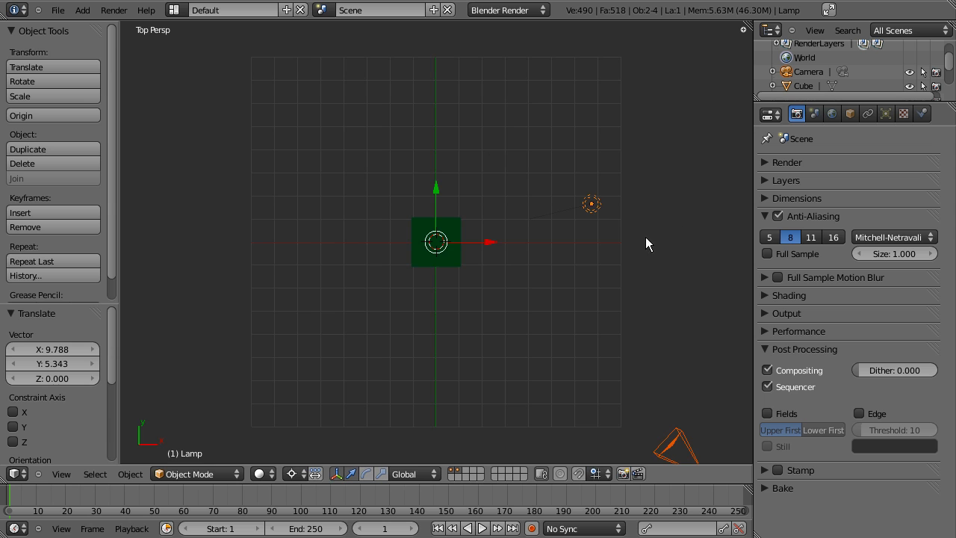
shift+right_click(589, 206)
key(r)
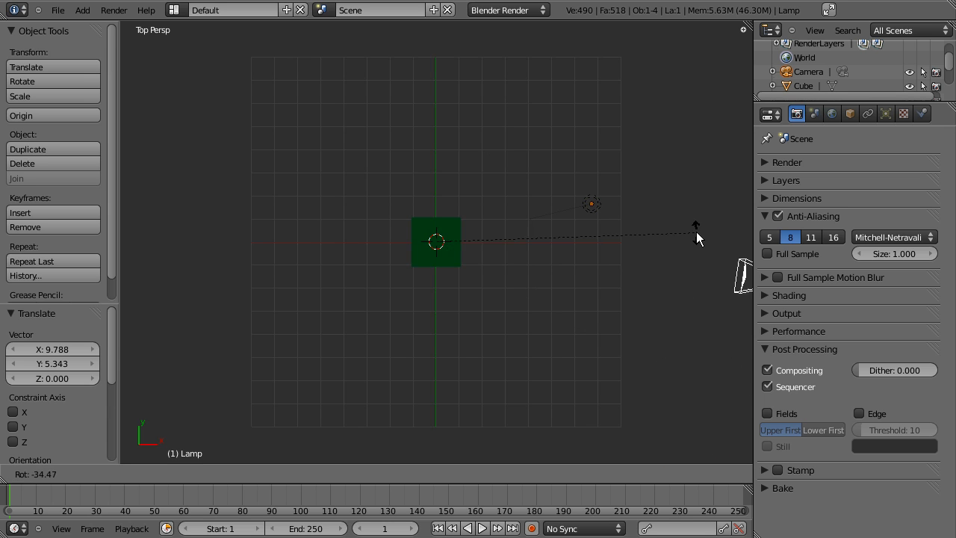
click(697, 215)
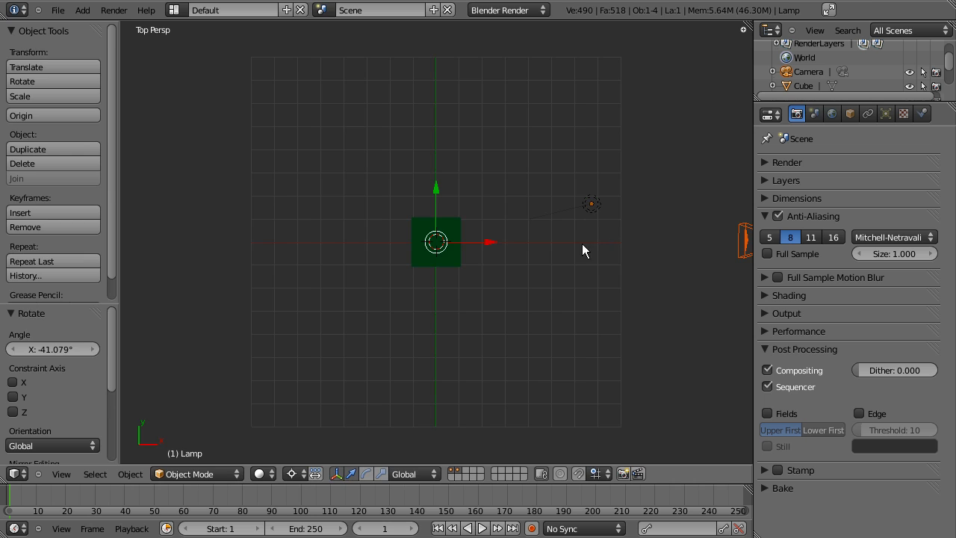
key(F12)
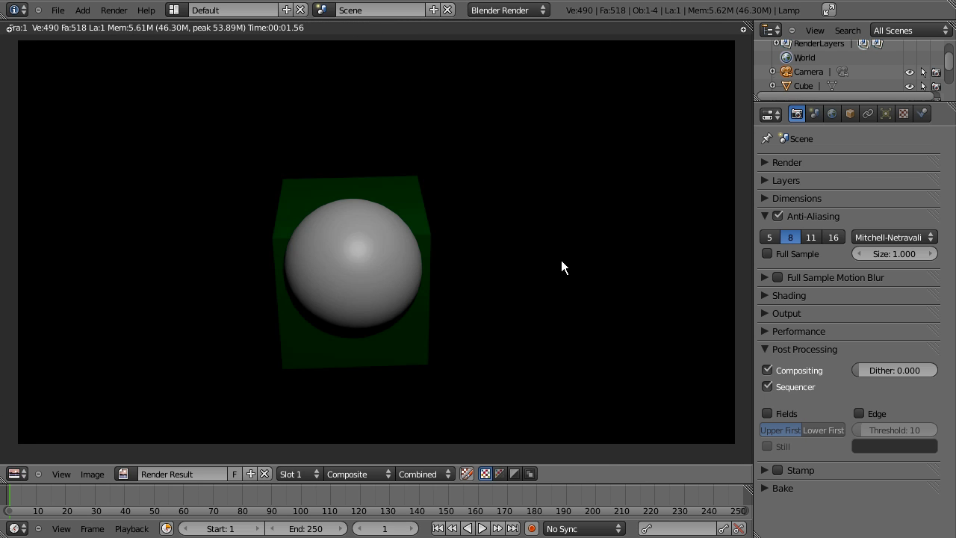